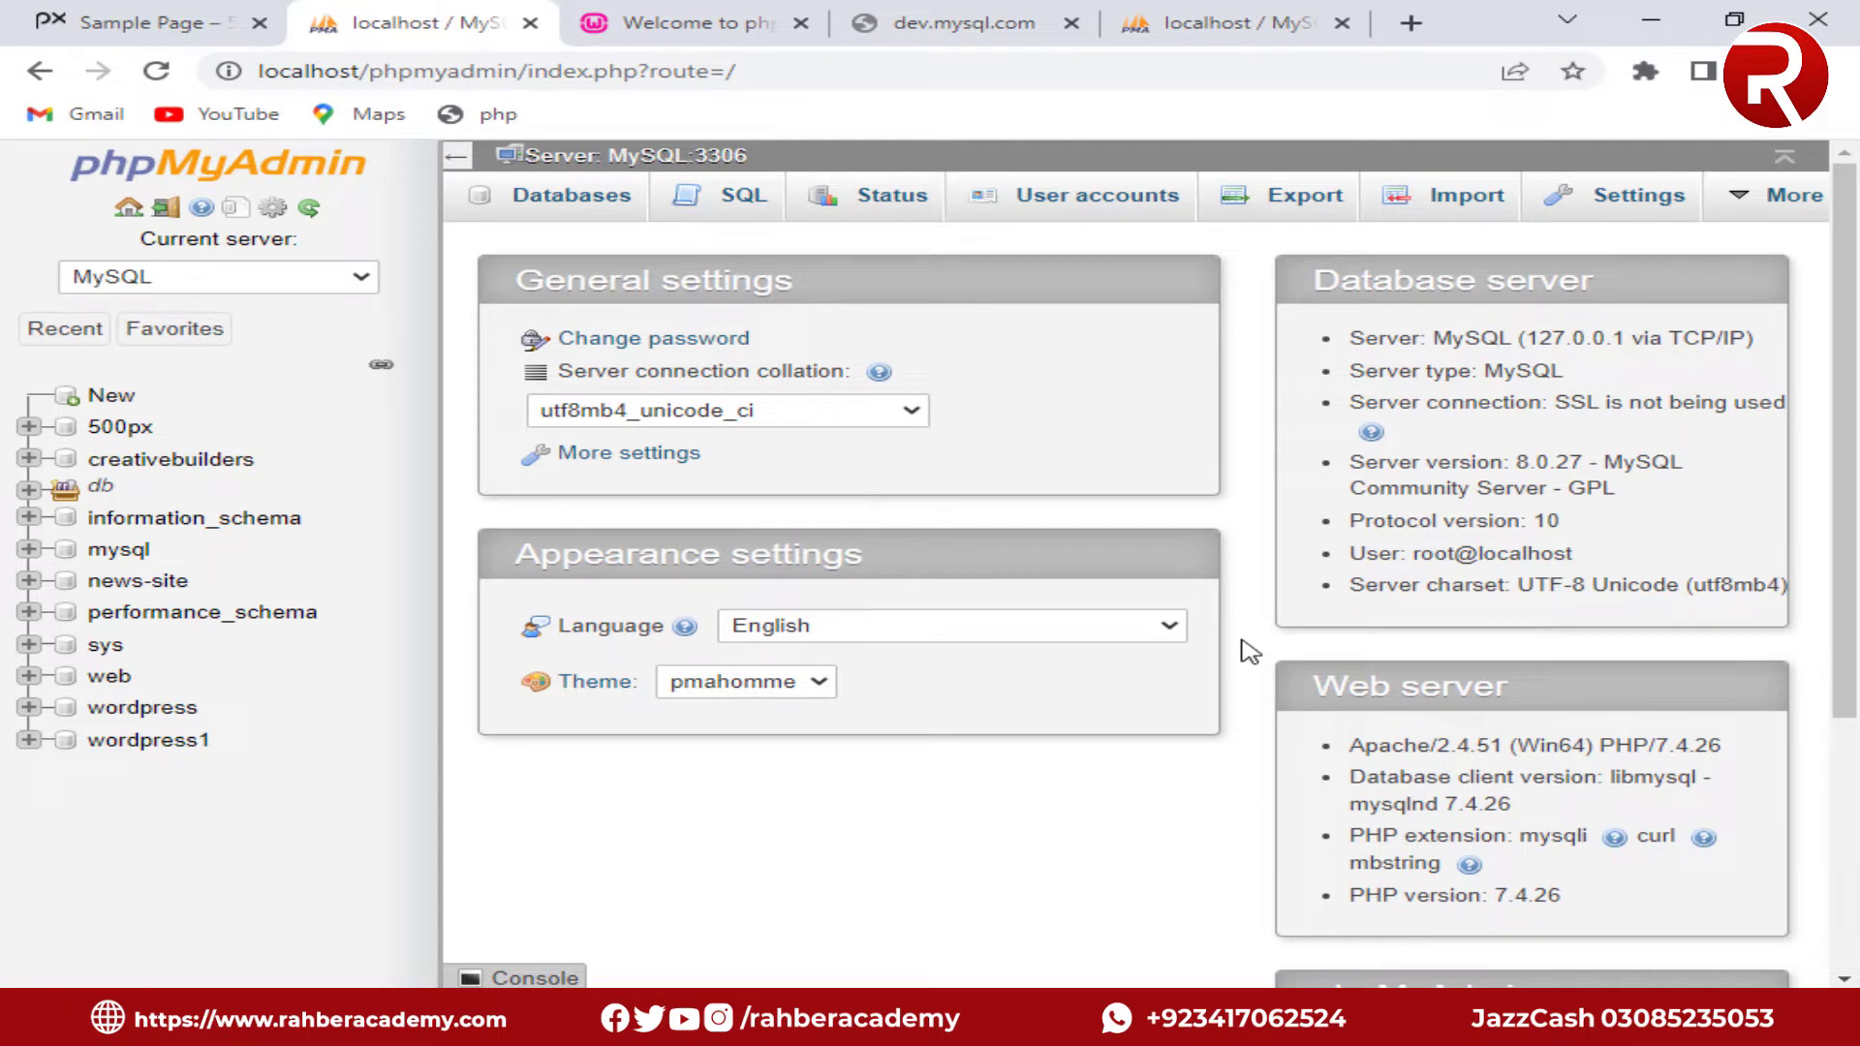
- Create a new database named student with the utf8mb4_0900_ai_ci collation
{"action": "left_click", "coordinate": [571, 205]}
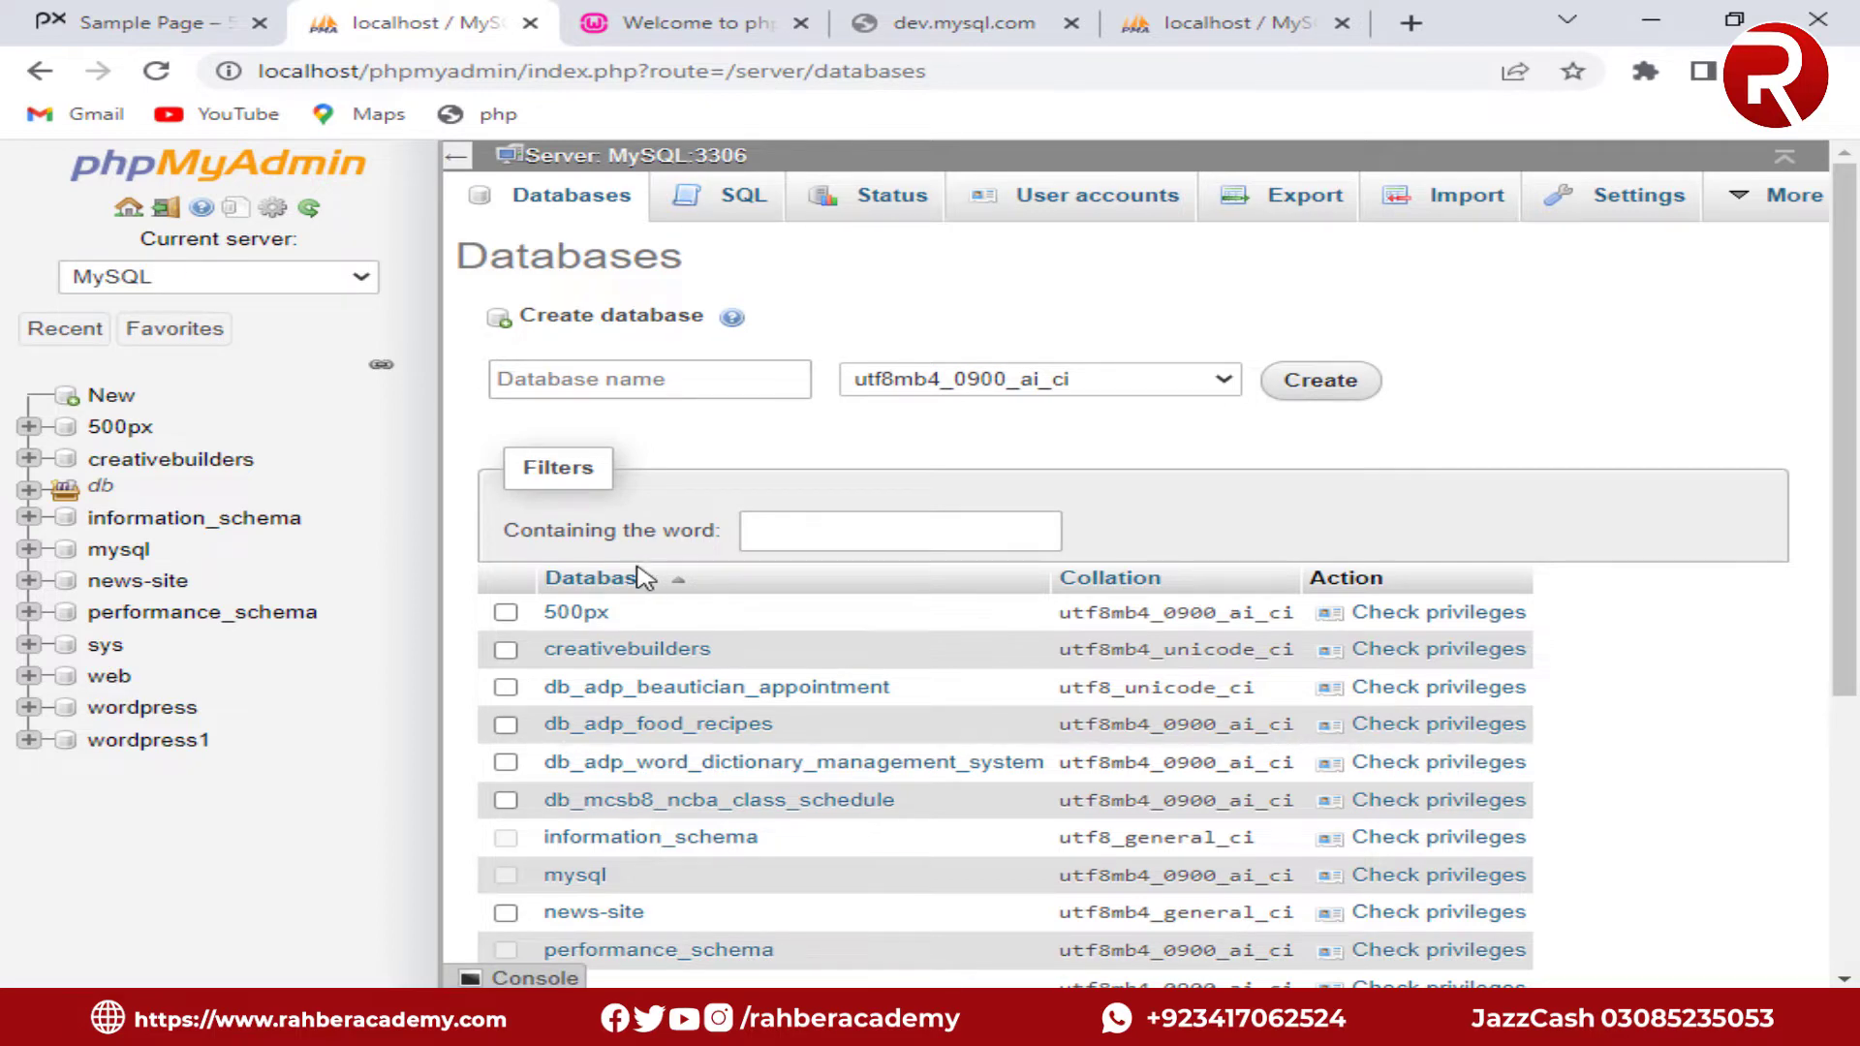
{"action": "scroll", "coordinate": [640, 577], "scroll_direction": "down", "scroll_amount": 4}
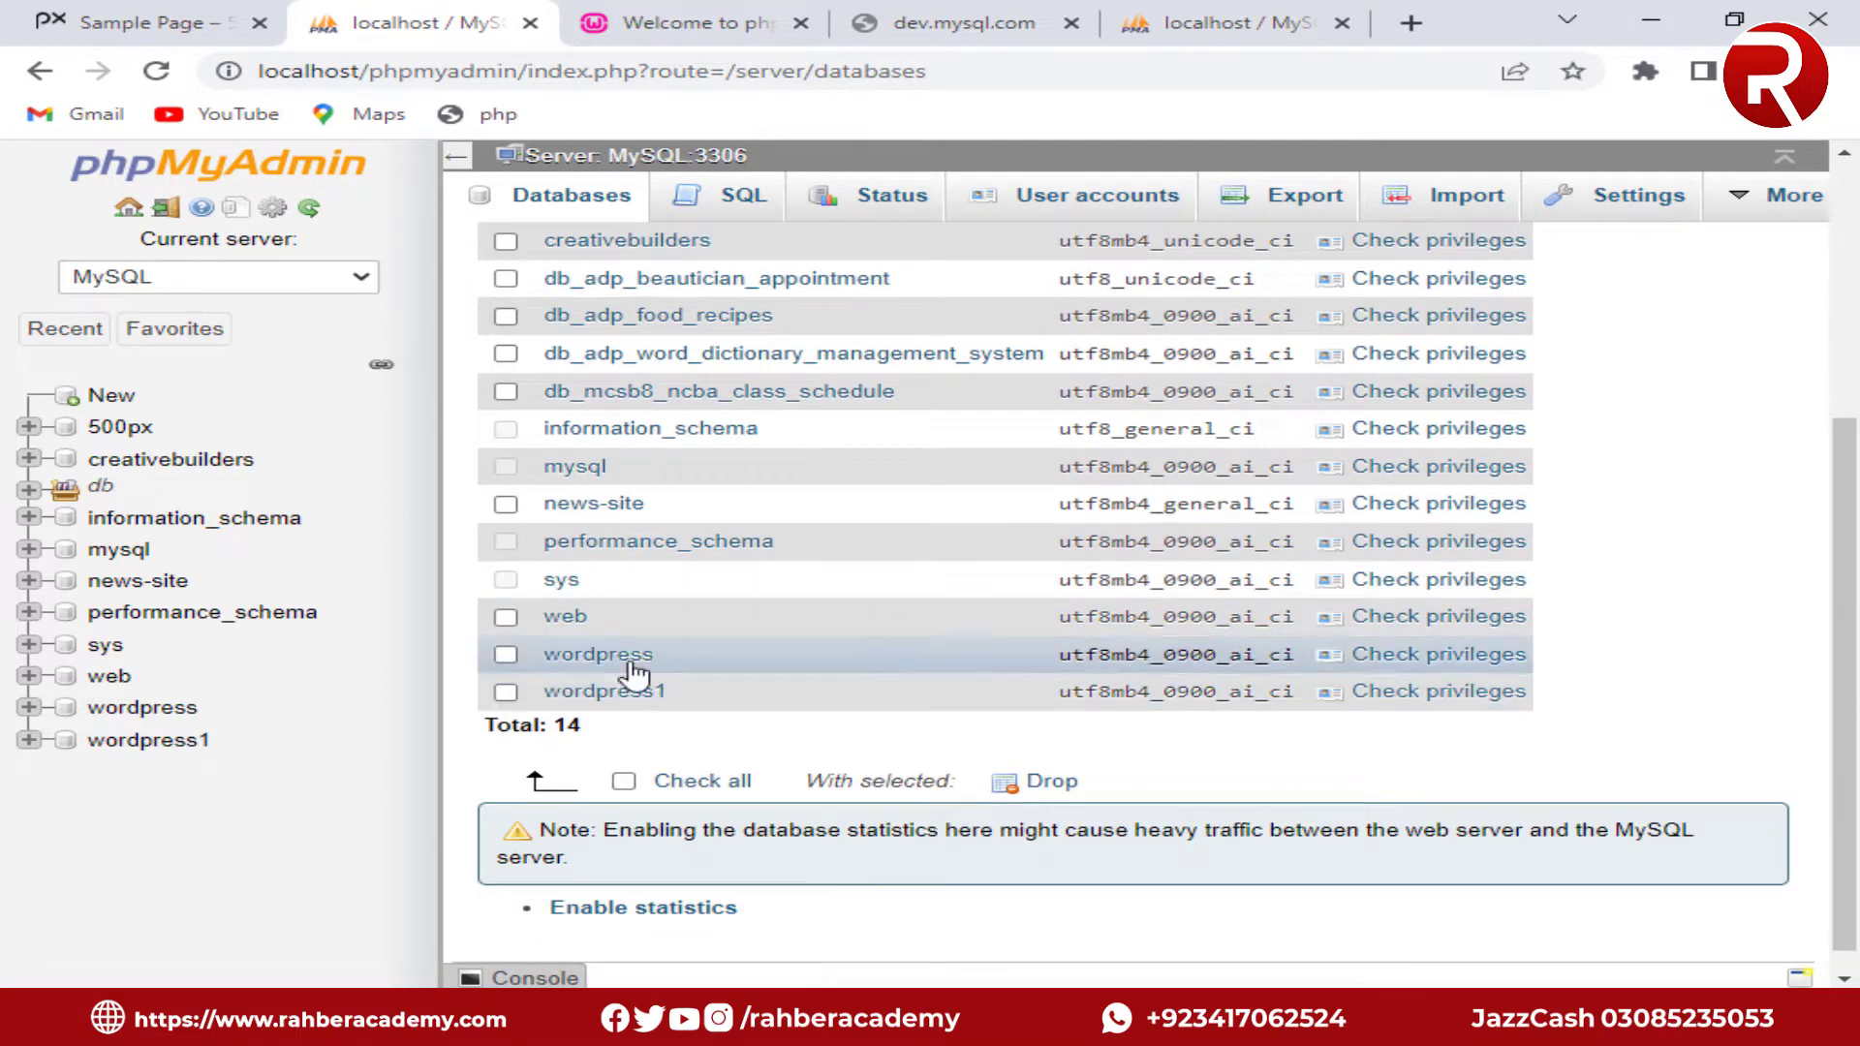
{"action": "scroll", "coordinate": [634, 581], "scroll_direction": "up", "scroll_amount": 4}
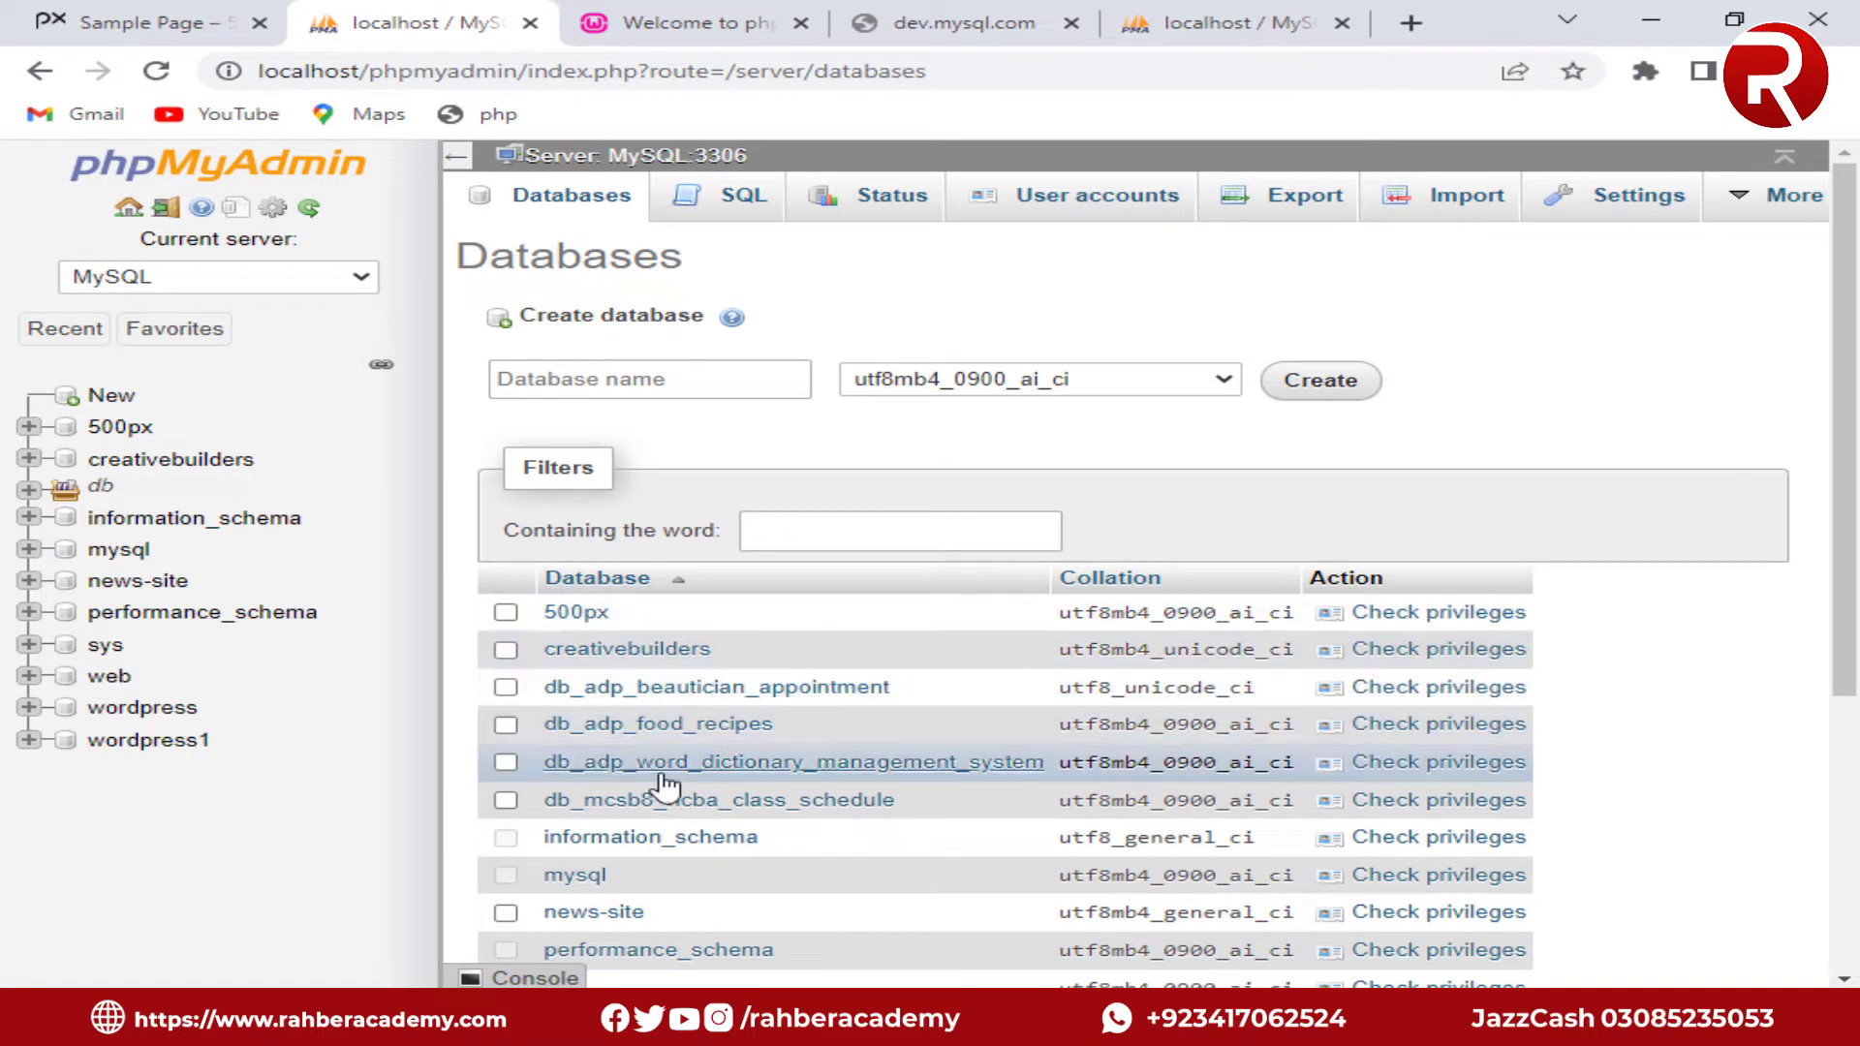
{"action": "left_click", "coordinate": [603, 378]}
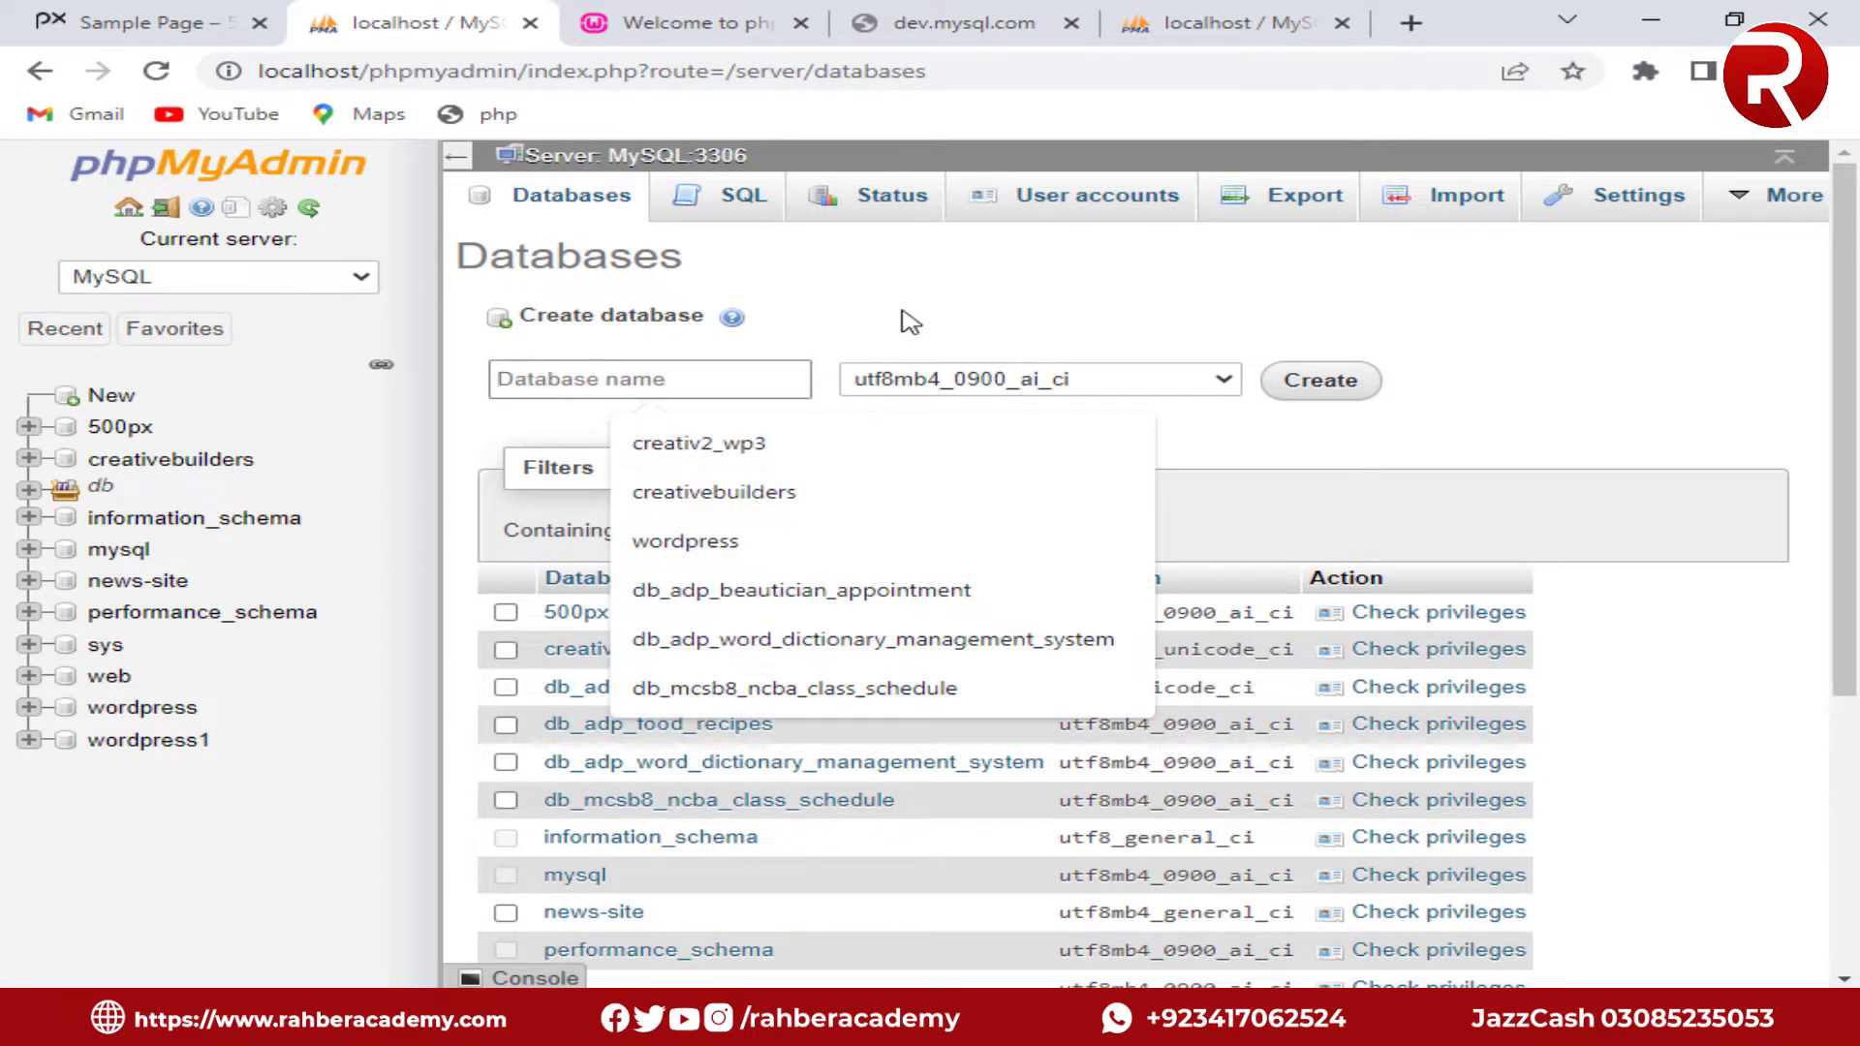
{"action": "type", "text": "student"}
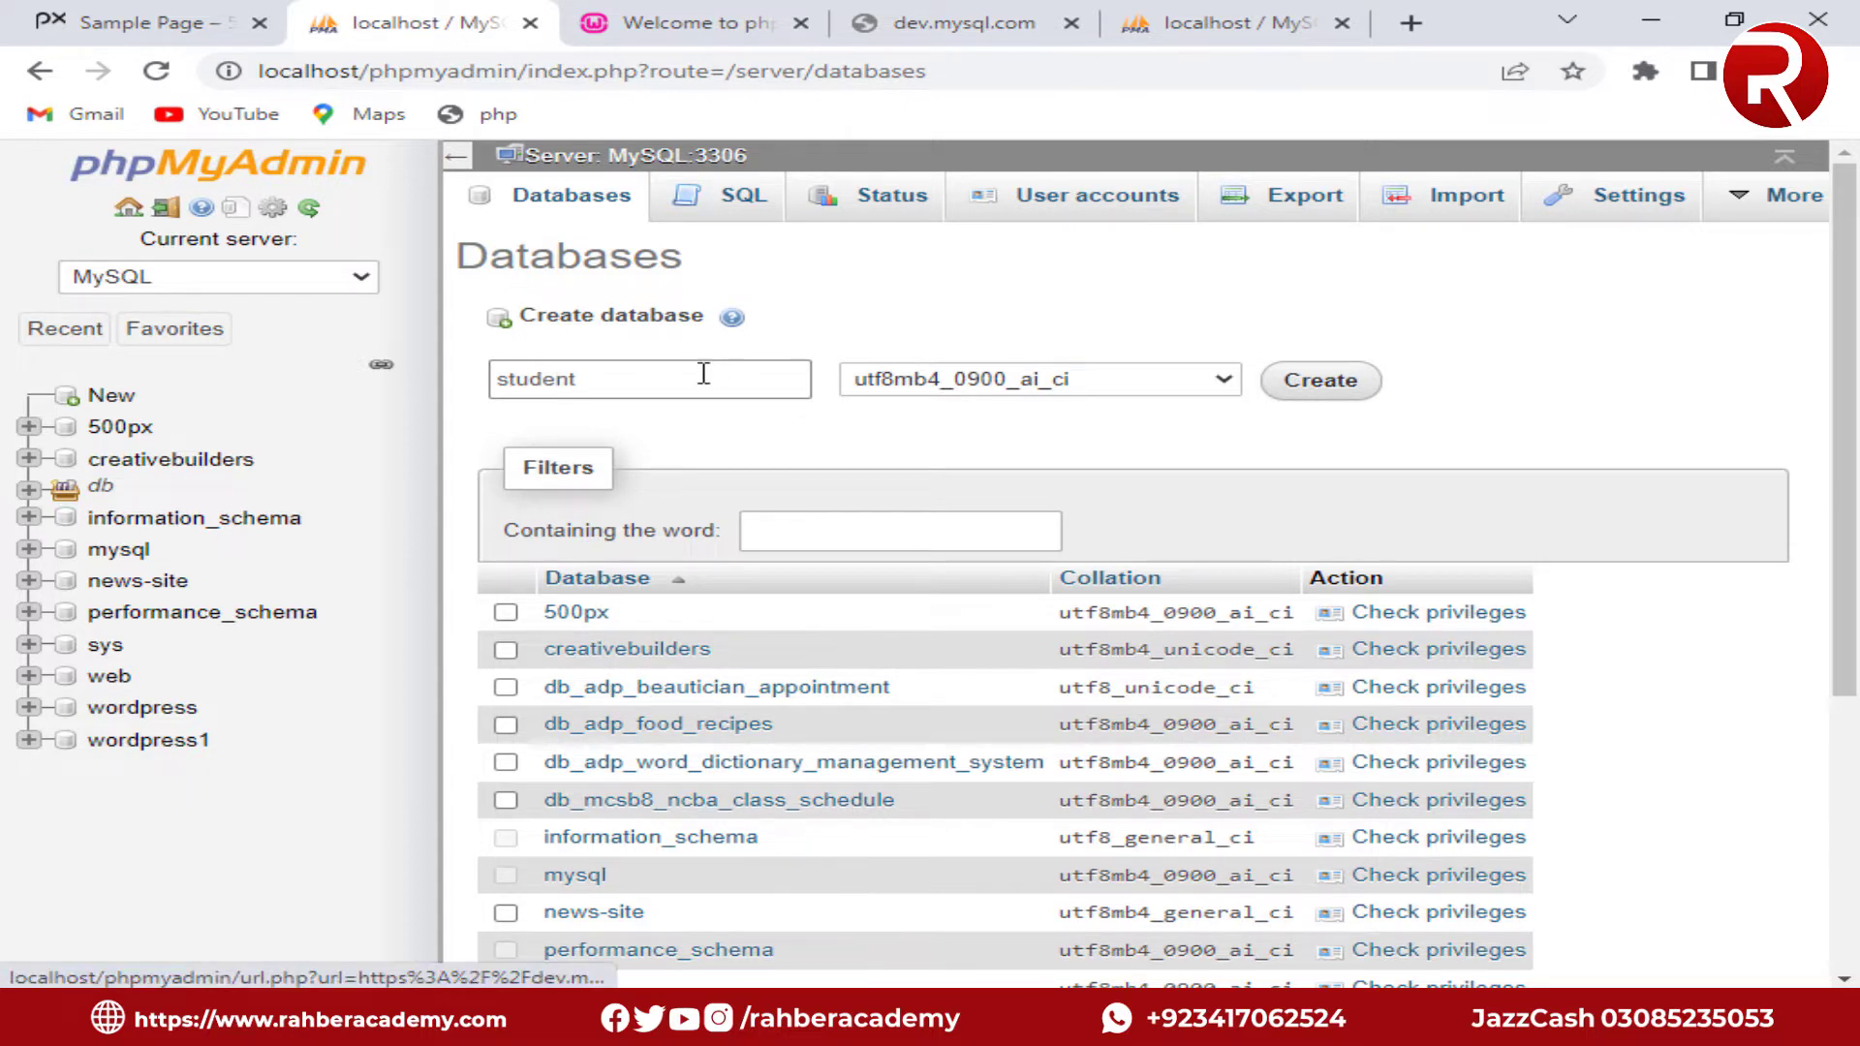
{"action": "left_click_drag", "start_coordinate": [681, 378], "coordinate": [479, 383]}
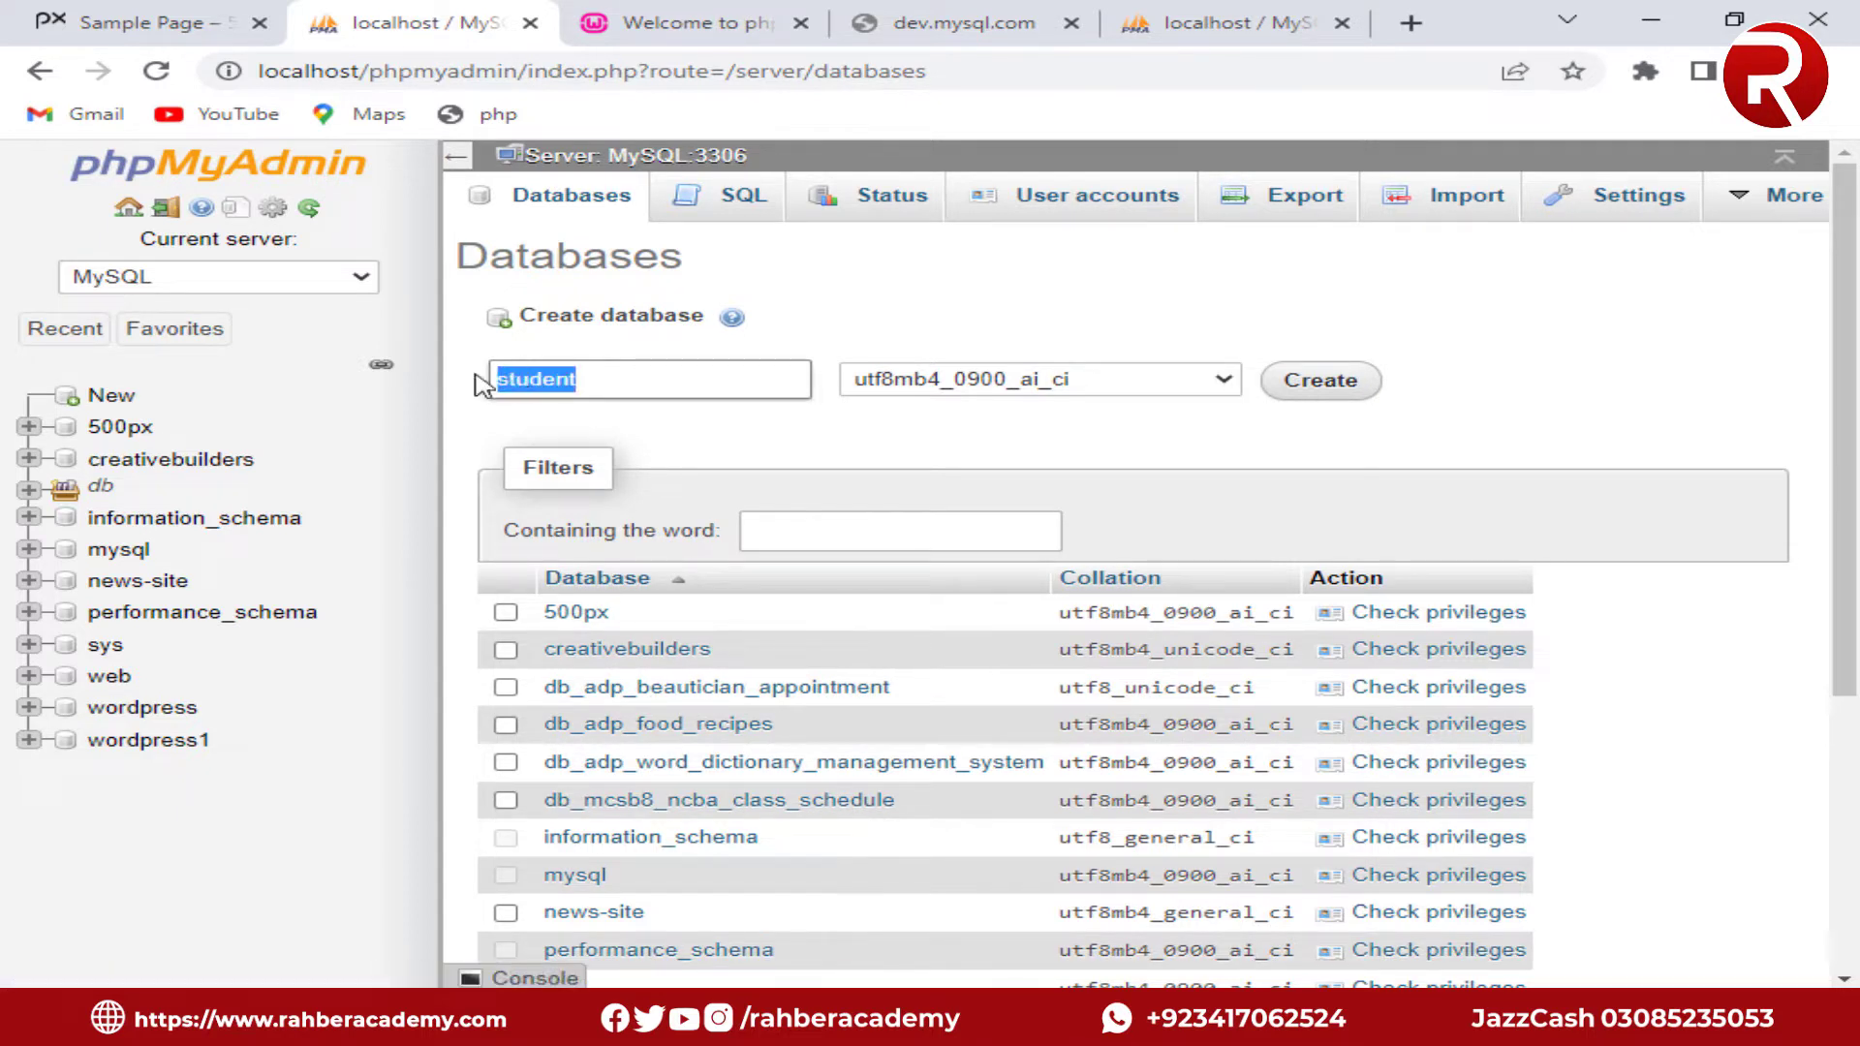
{"action": "left_click", "coordinate": [1172, 468]}
{"action": "left_click", "coordinate": [1211, 380]}
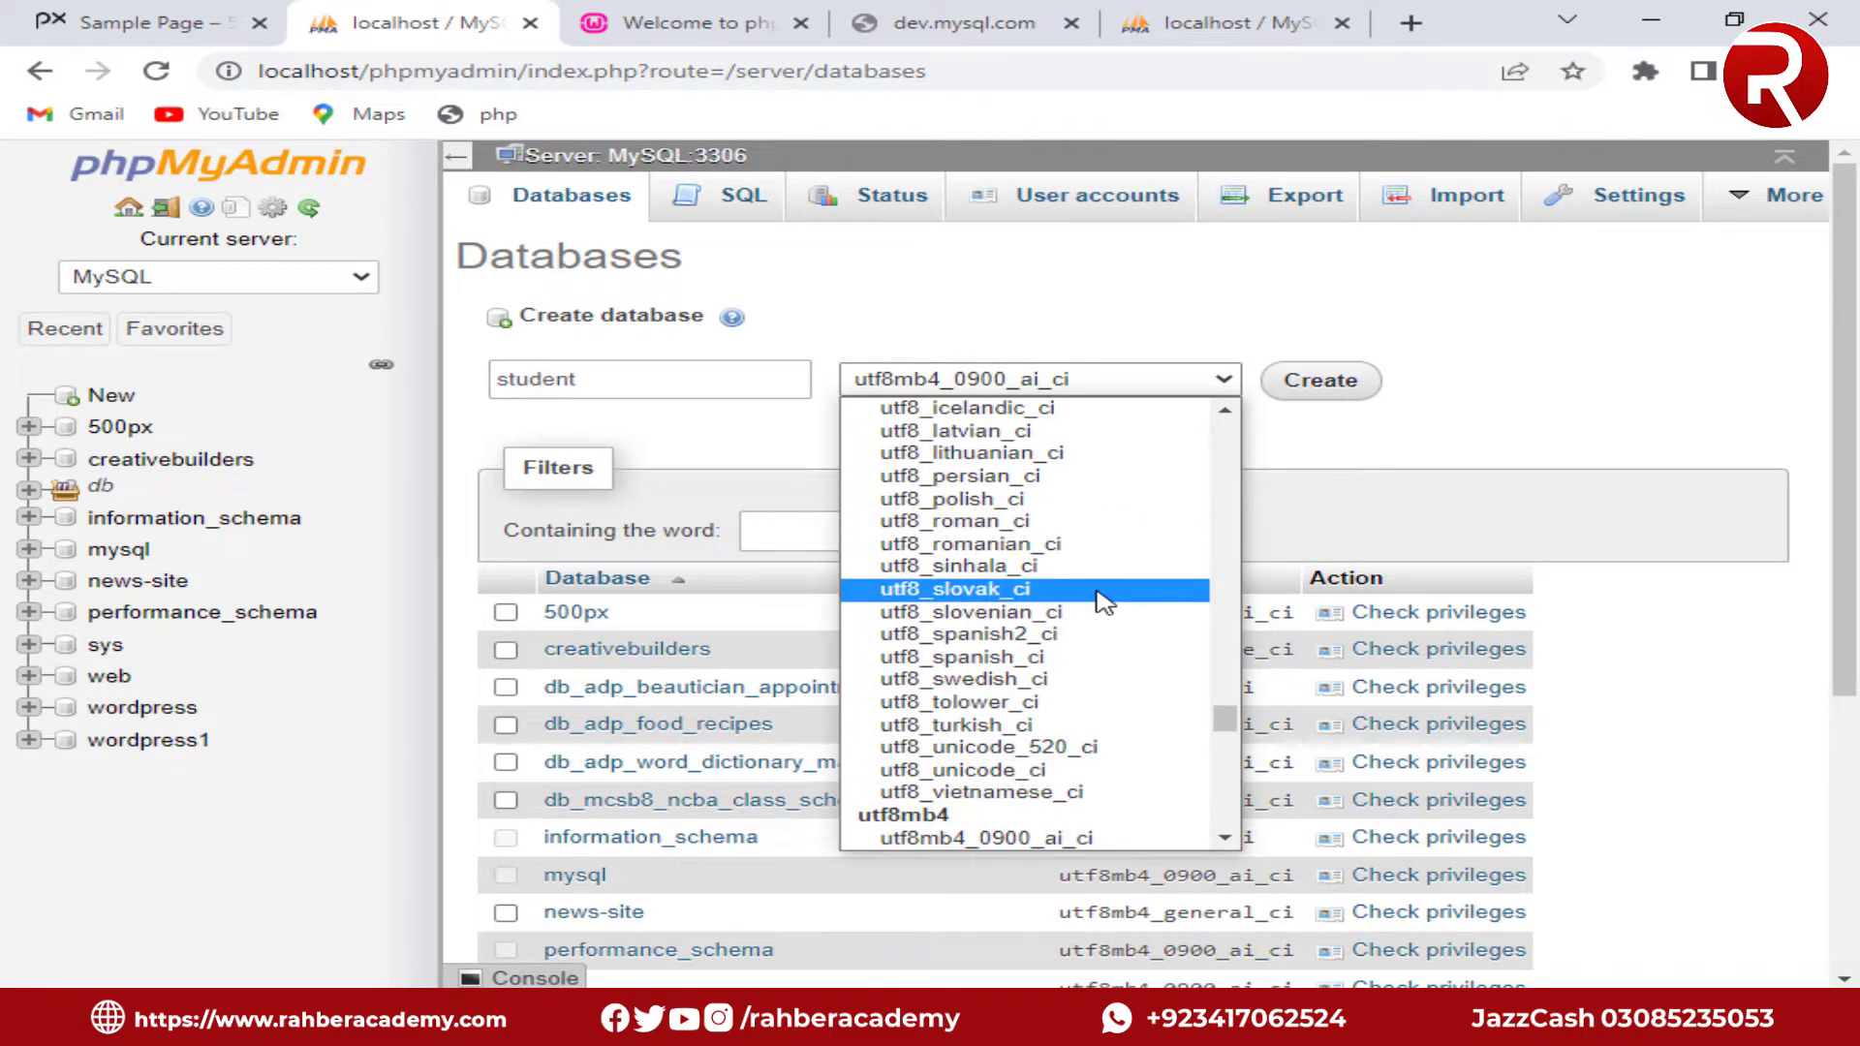
{"action": "left_click", "coordinate": [1499, 417]}
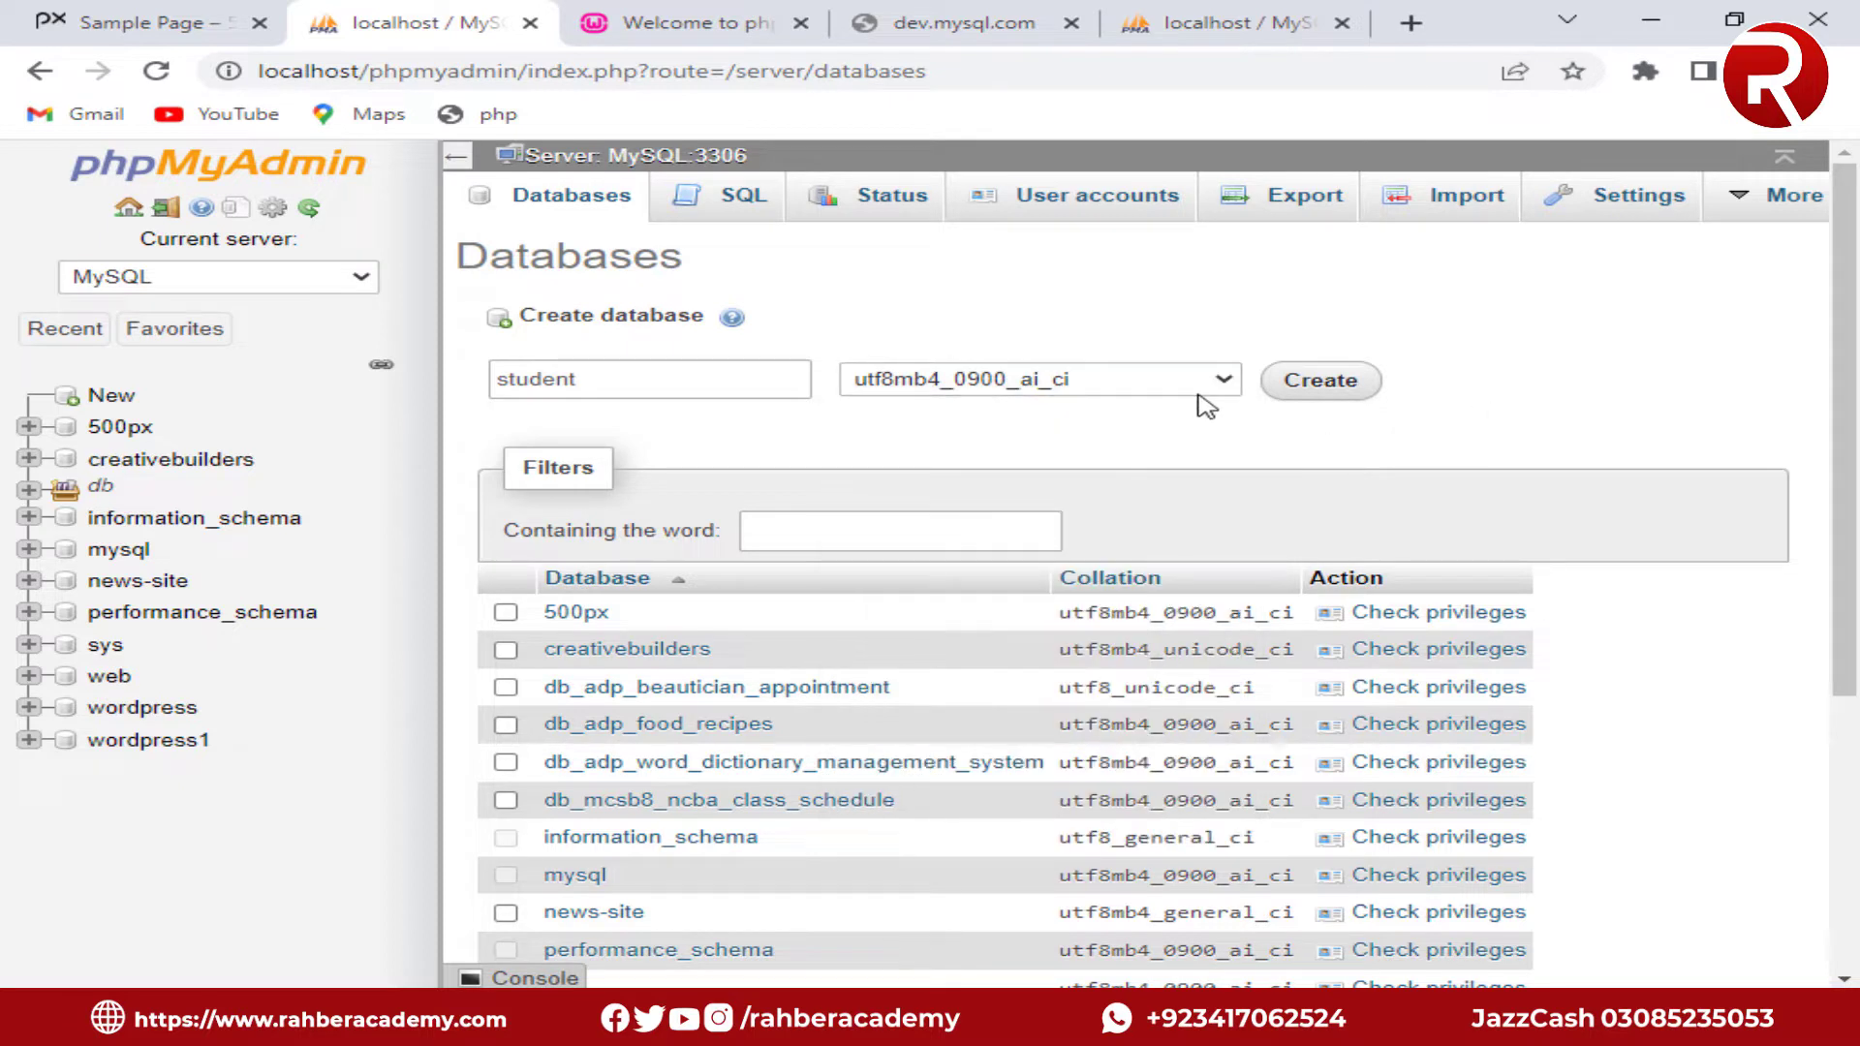
{"action": "left_click", "coordinate": [1334, 388]}
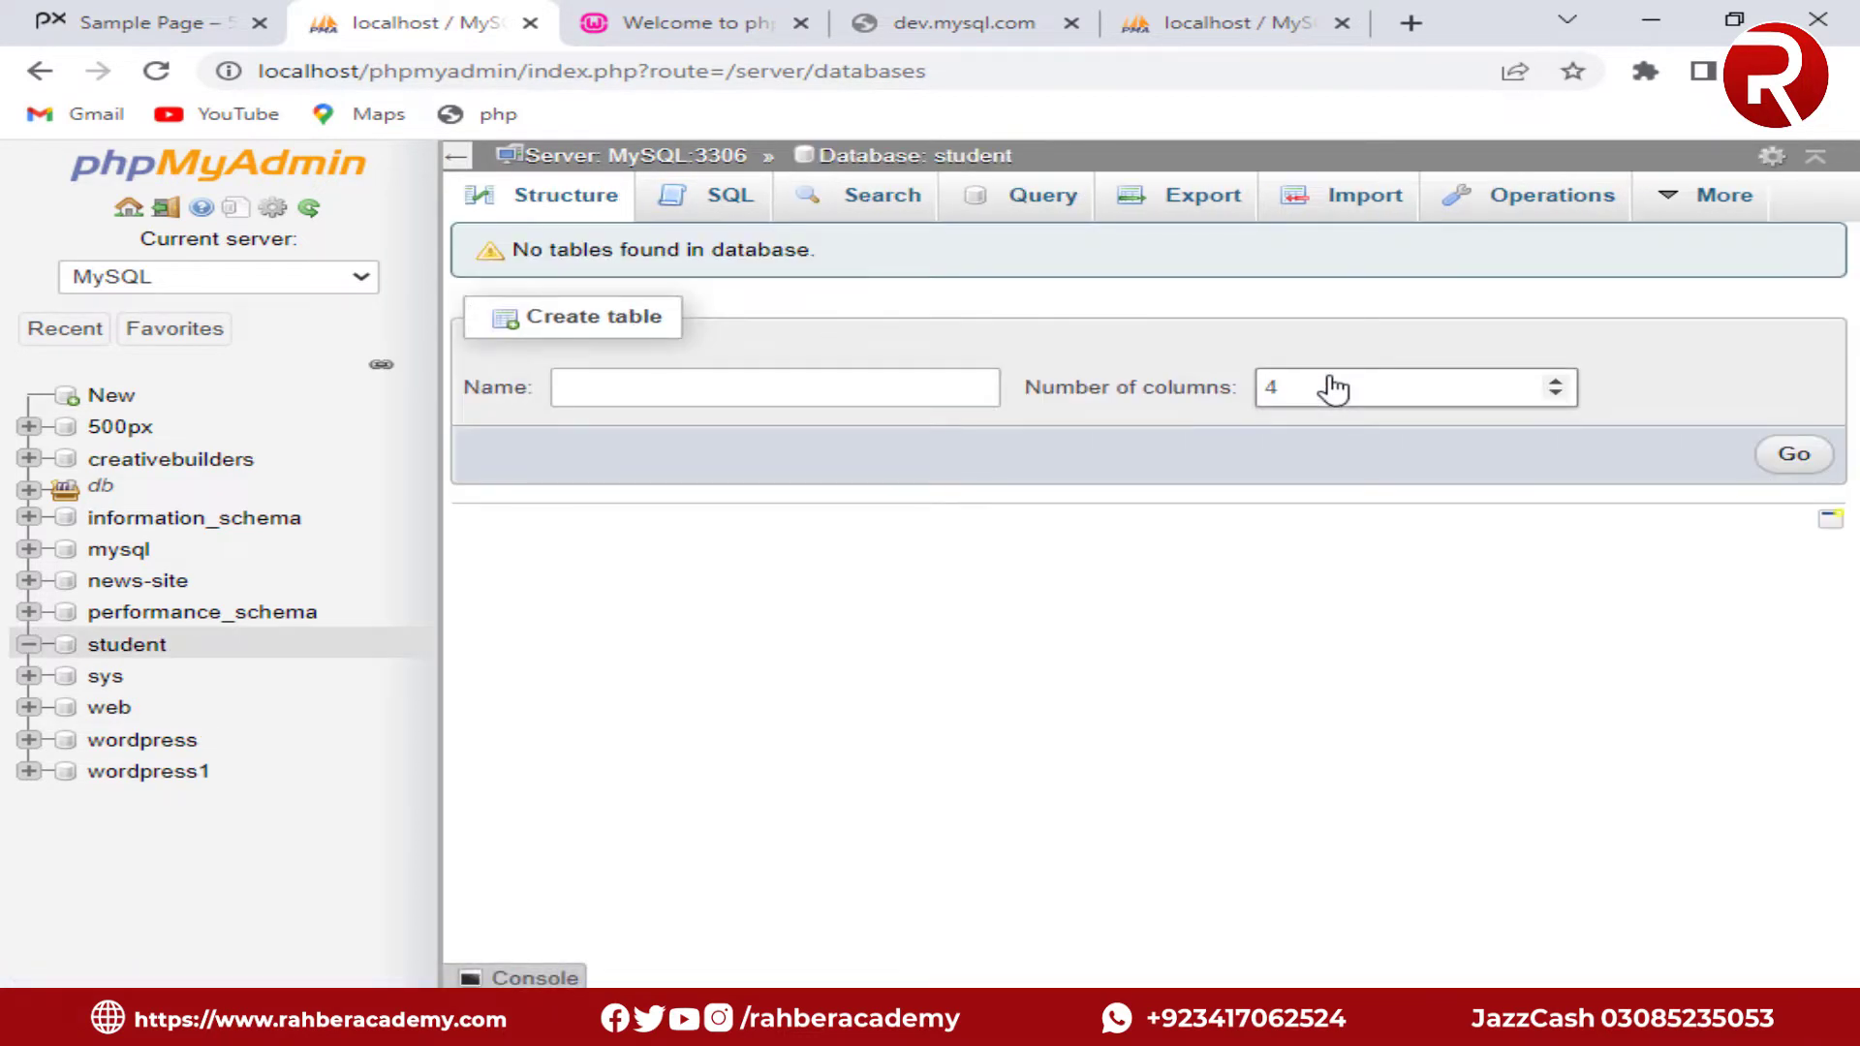
- View the structure of the student database from the navigation tree, going back to the server home page once and reopening it
{"action": "left_click", "coordinate": [134, 654]}
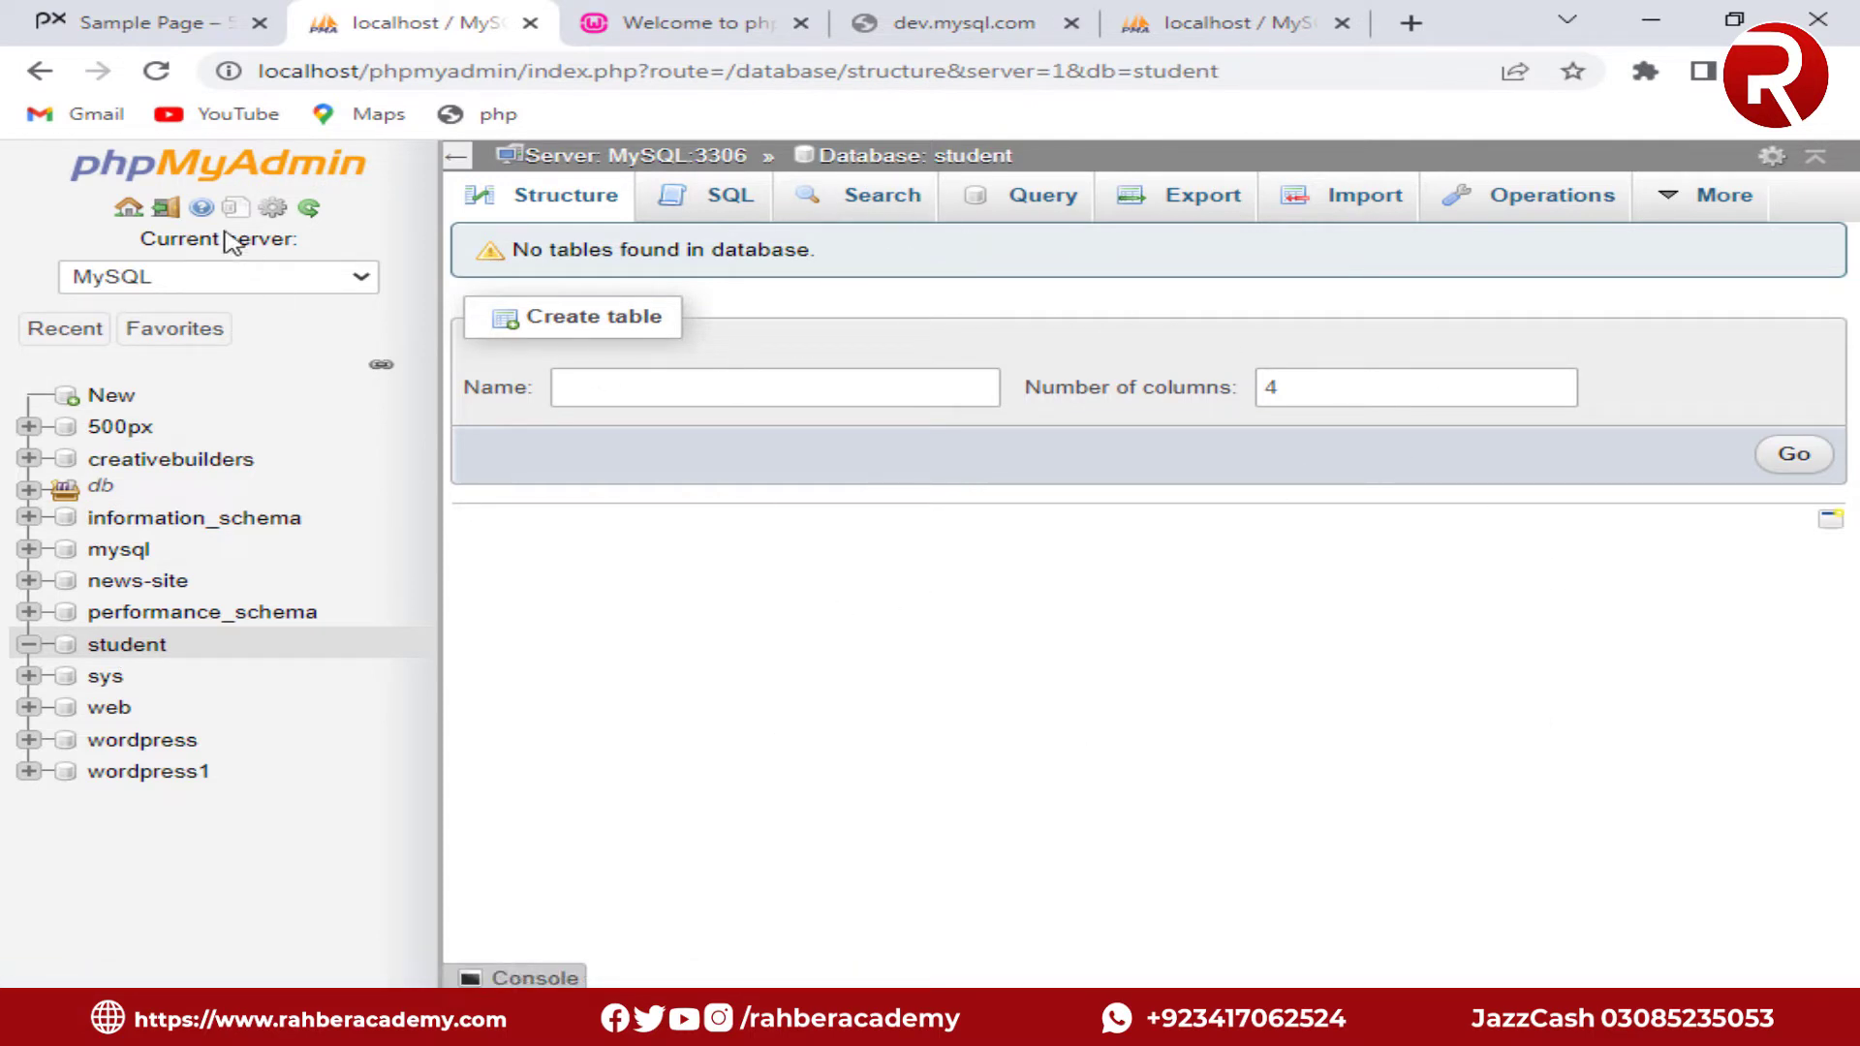
{"action": "left_click", "coordinate": [131, 211]}
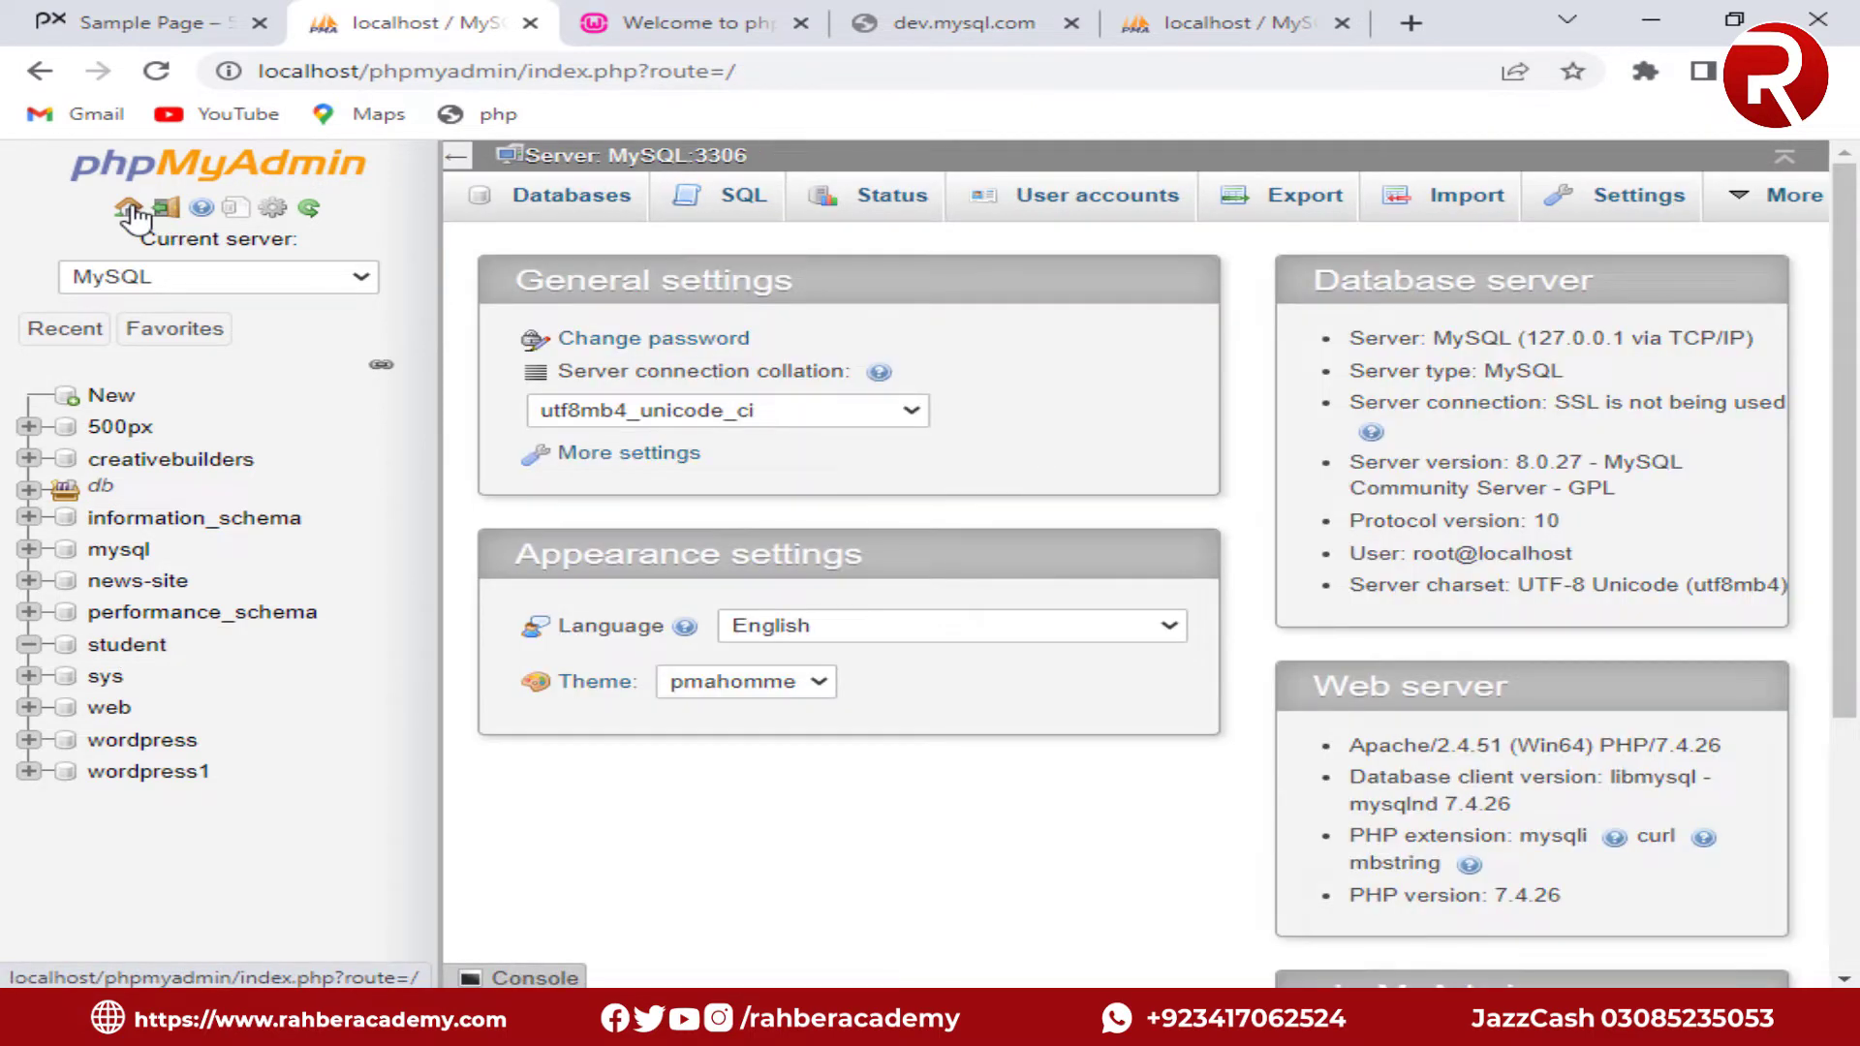
{"action": "right_click", "coordinate": [126, 651]}
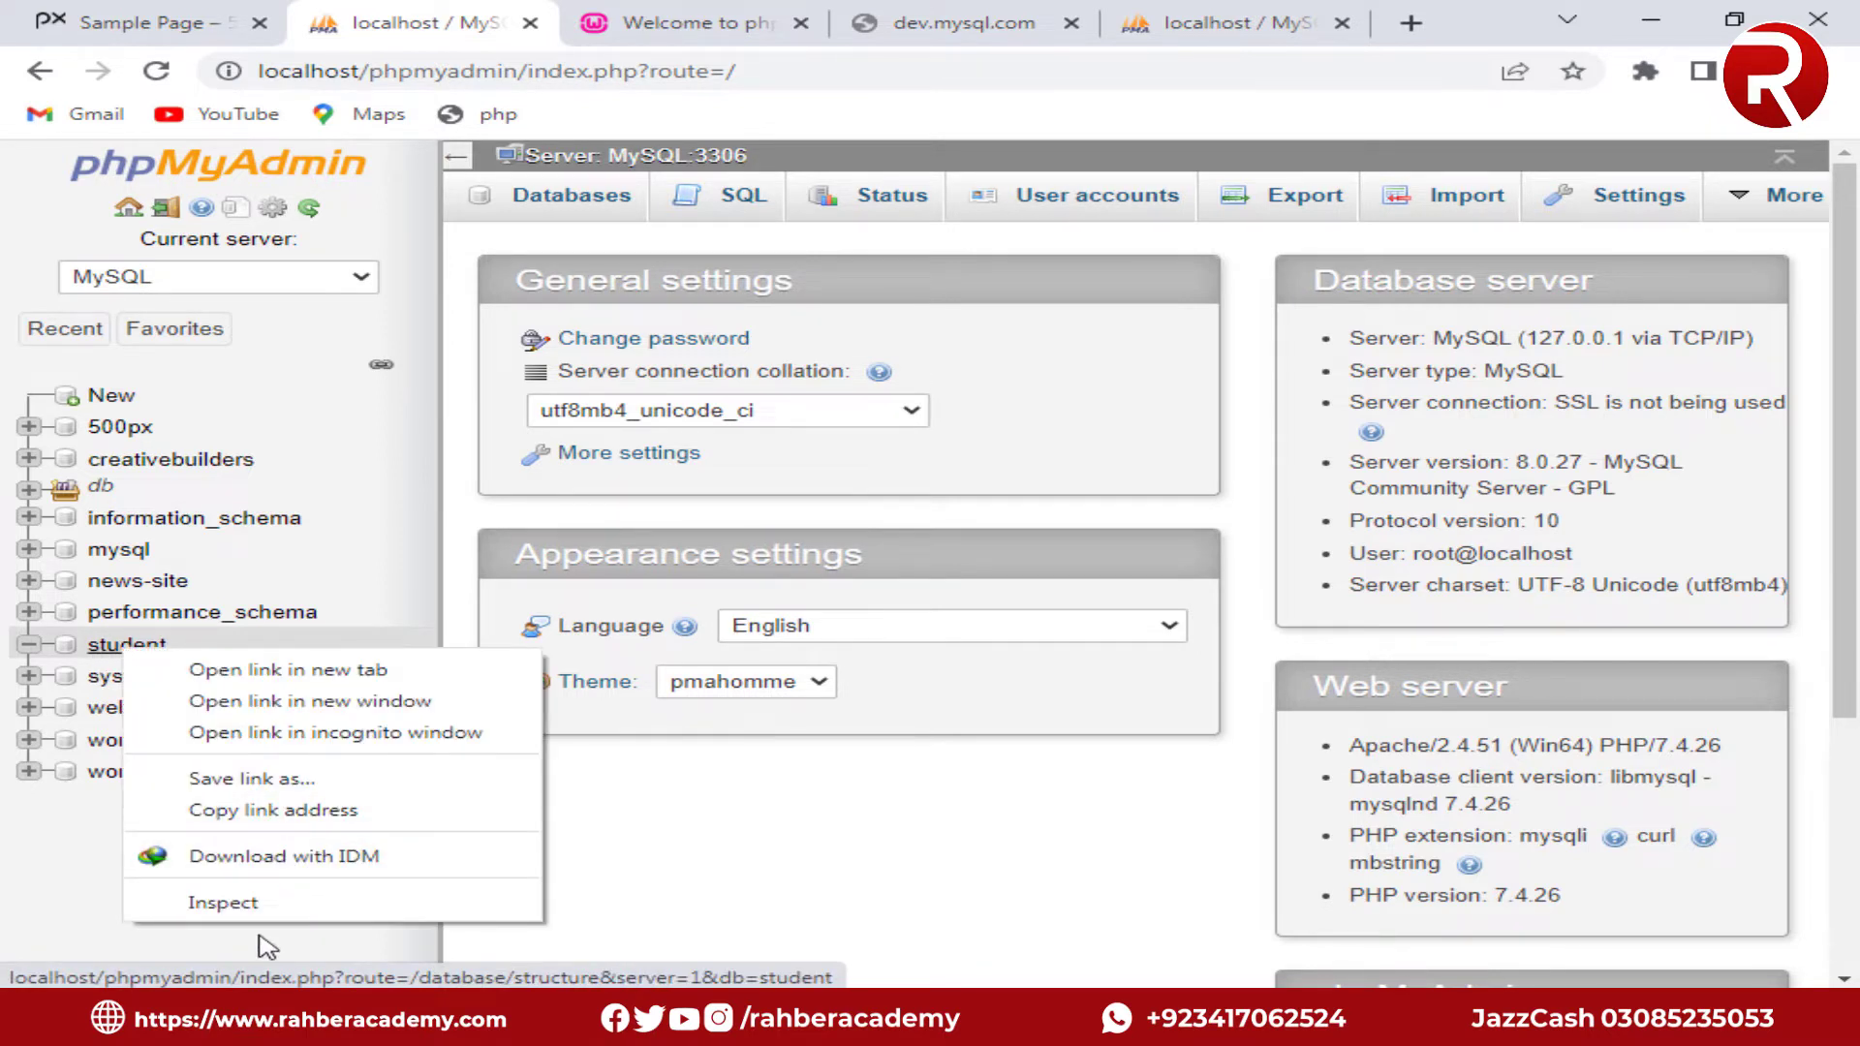
{"action": "left_click", "coordinate": [893, 870]}
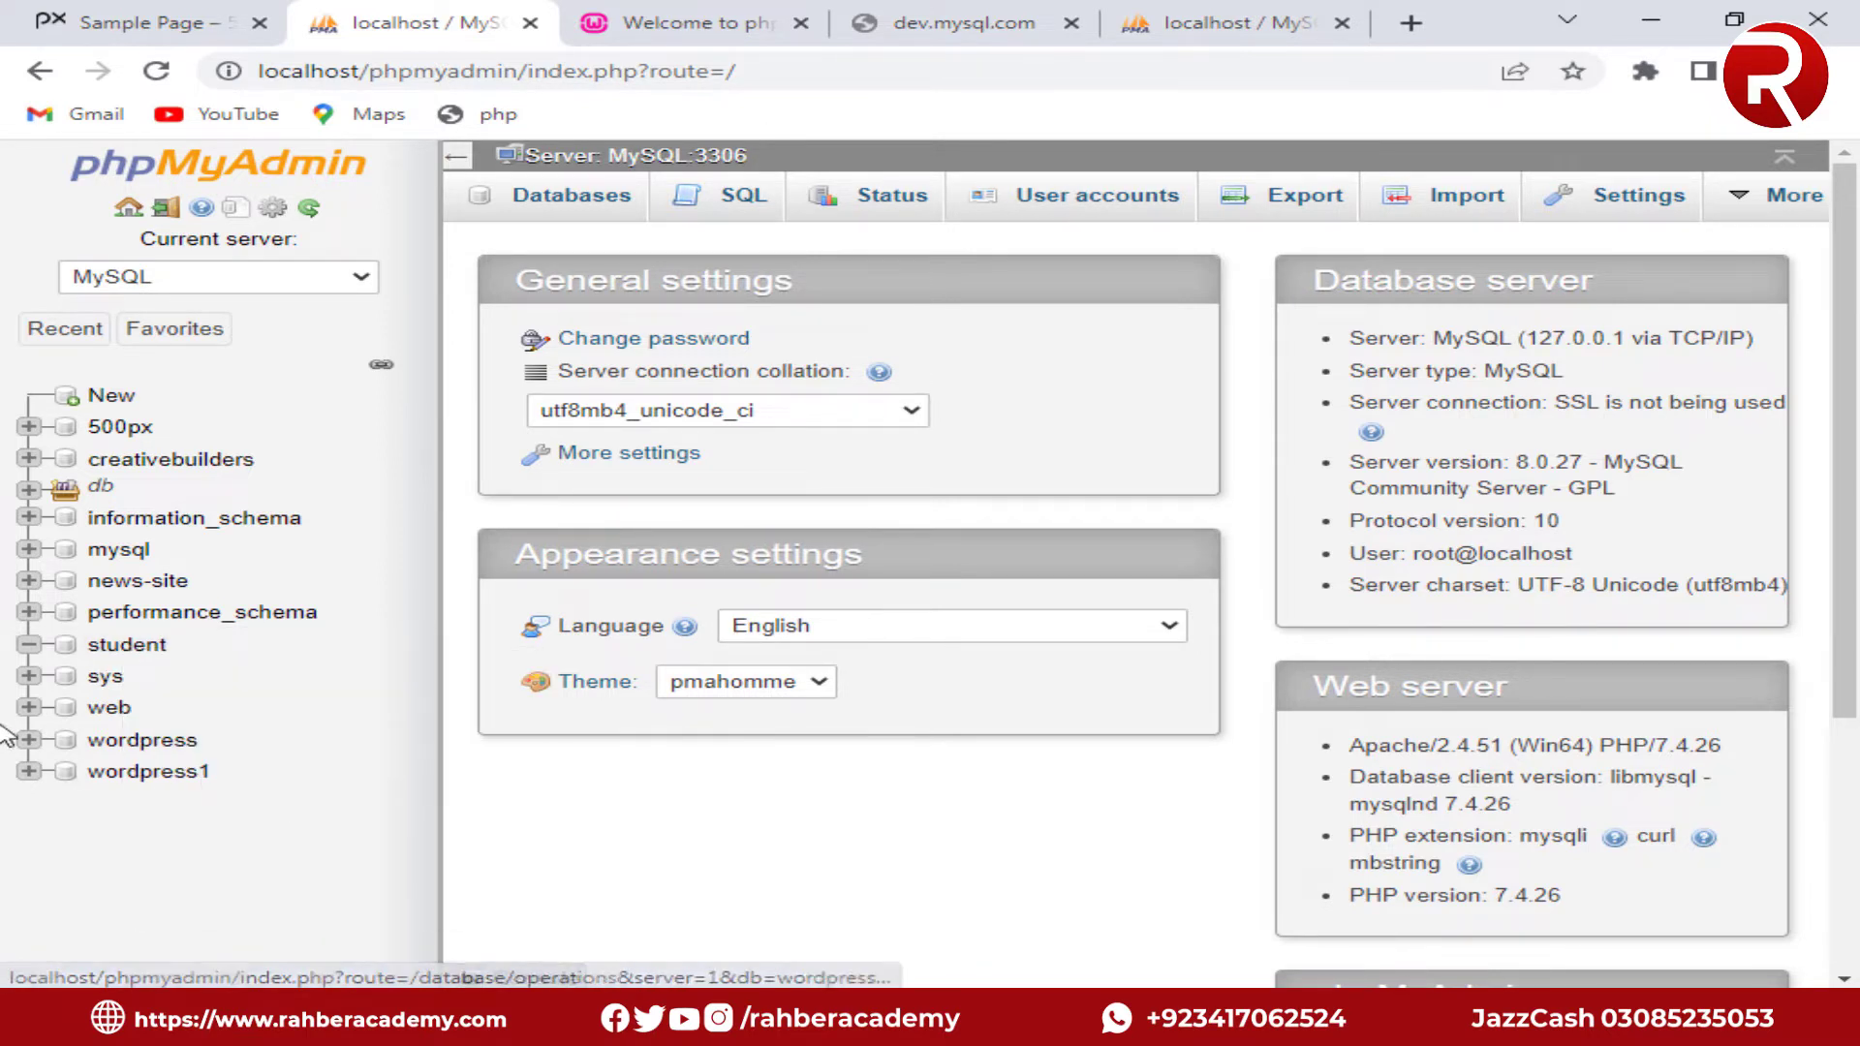
{"action": "left_click", "coordinate": [29, 647]}
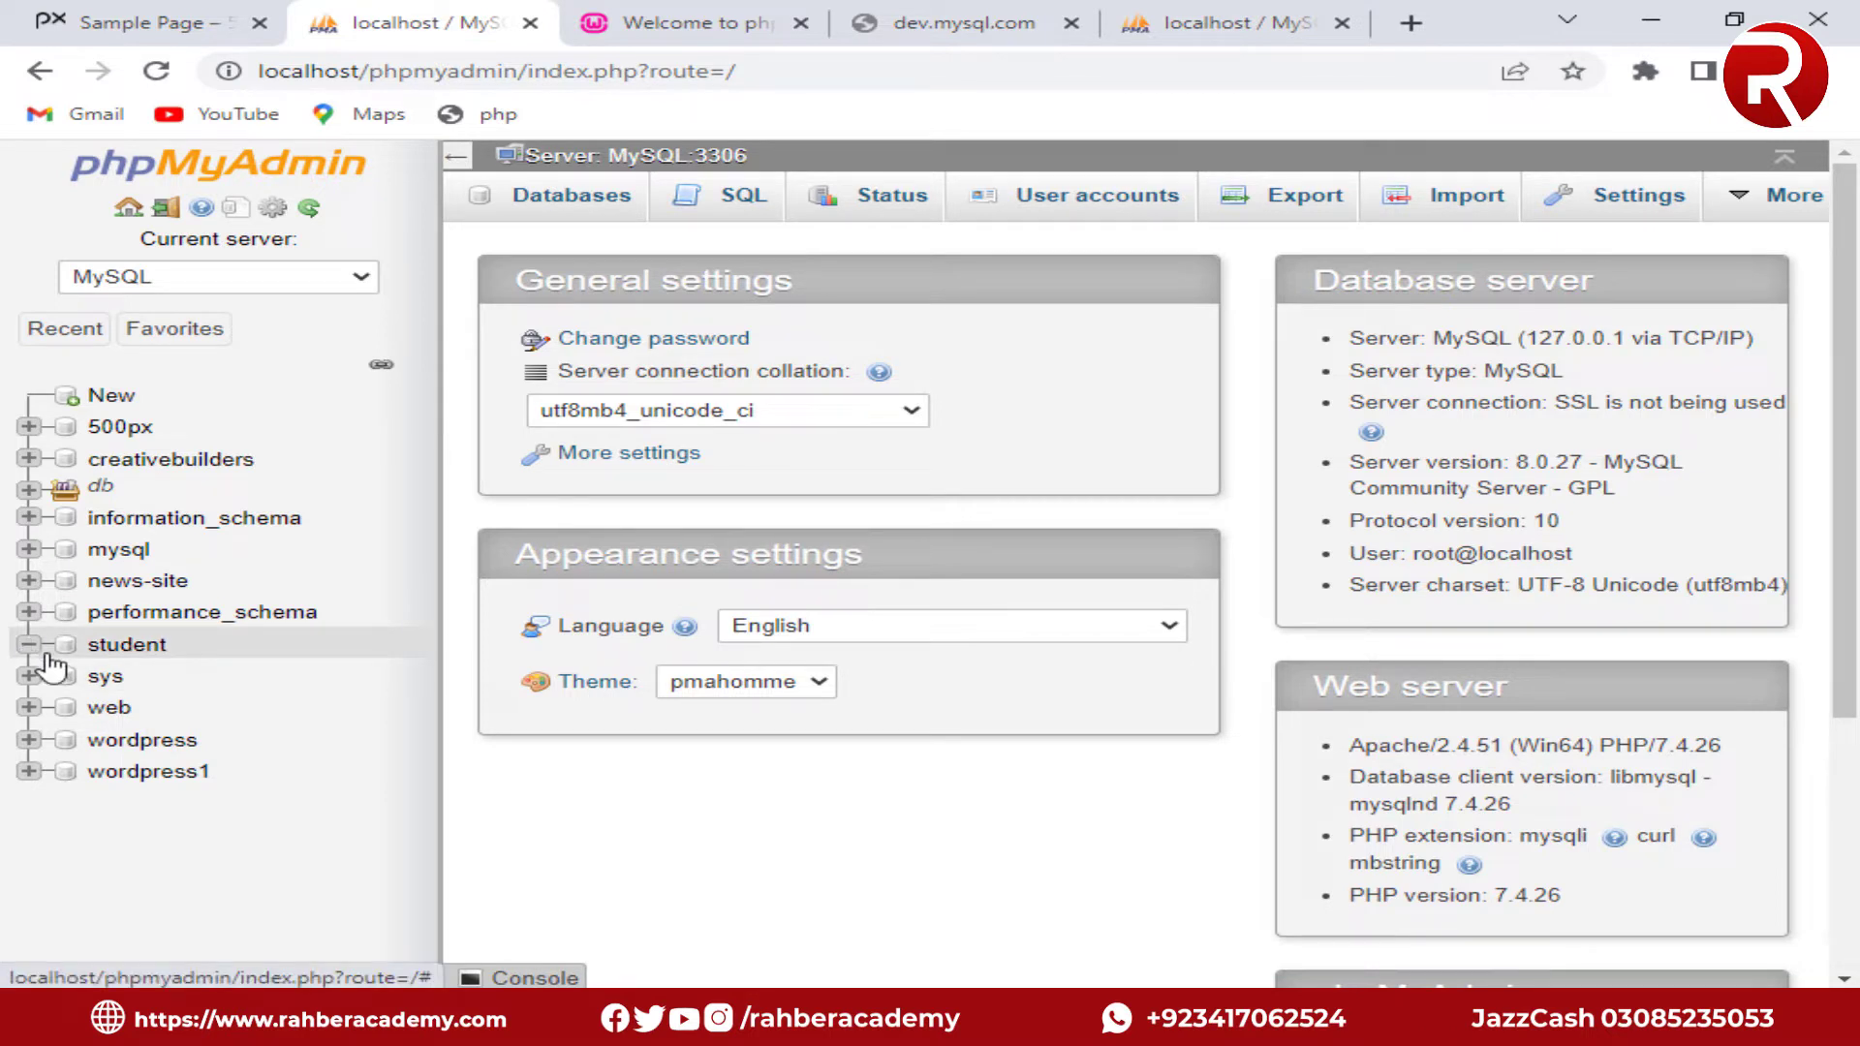
{"action": "left_click", "coordinate": [147, 662]}
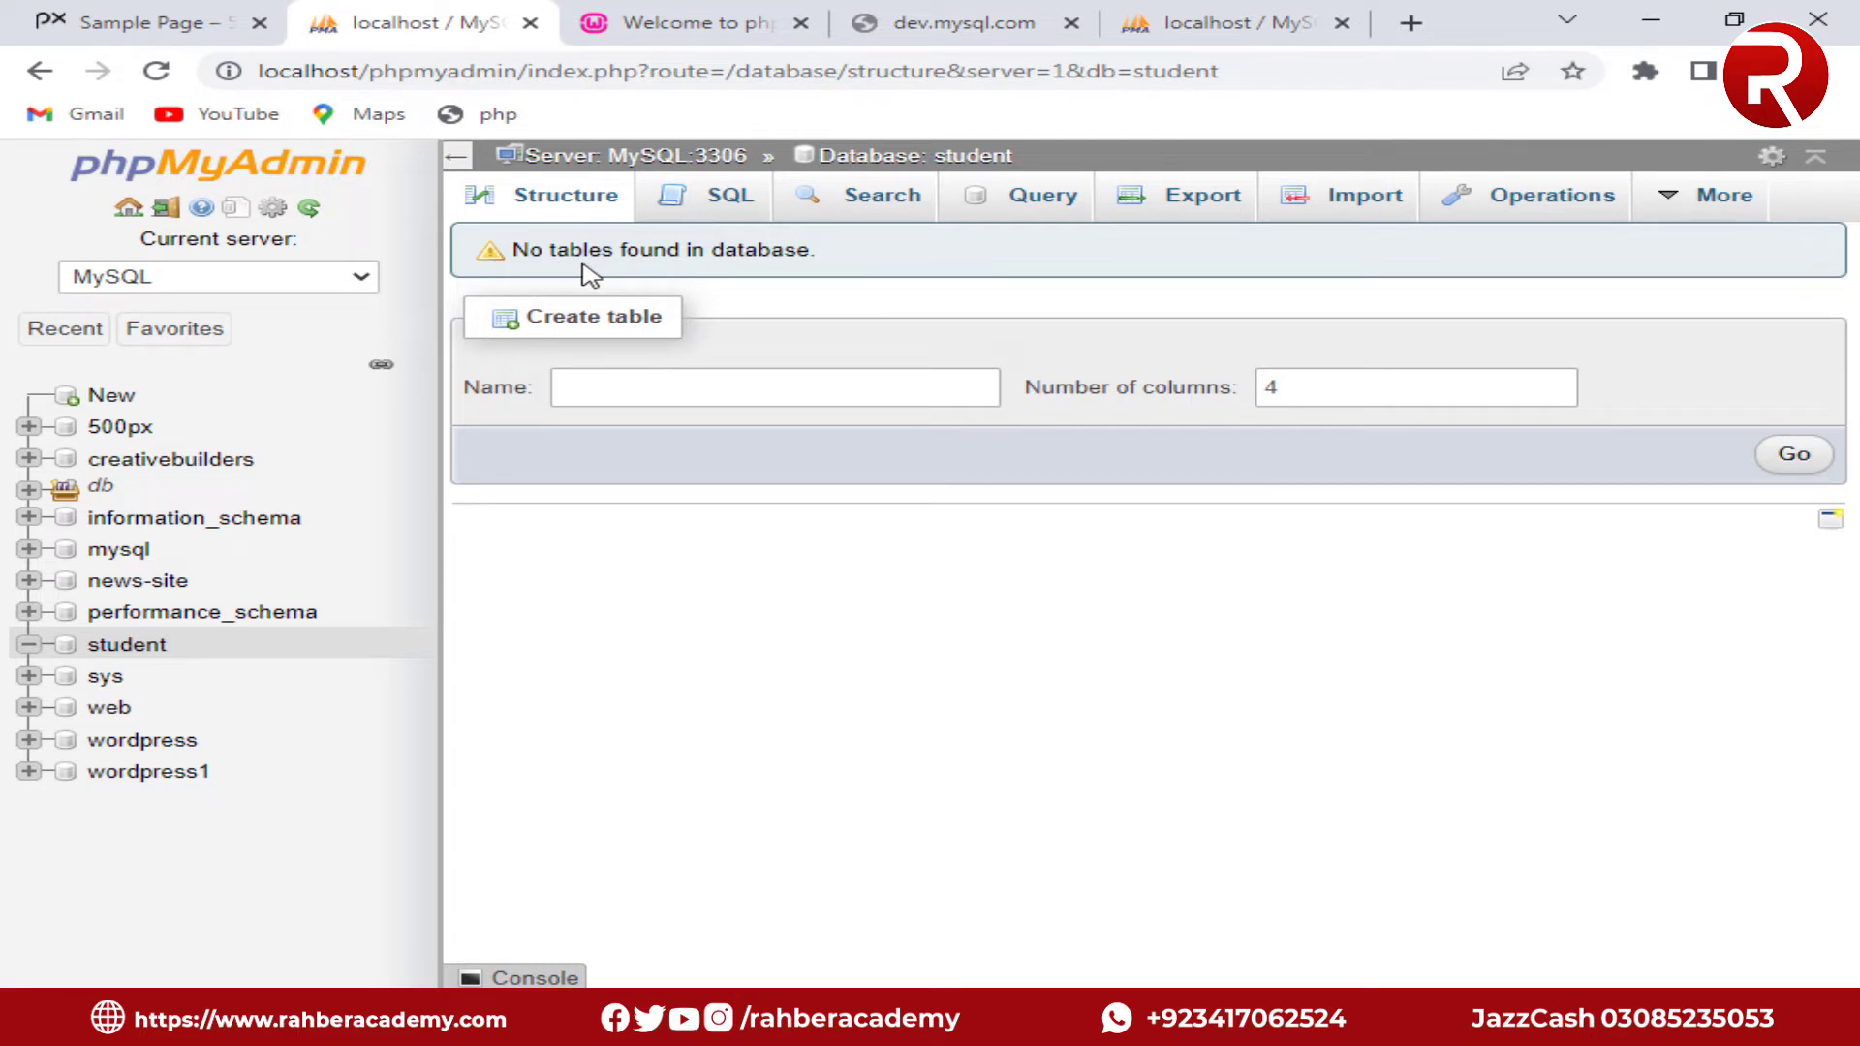
- Find the student database in the server's full database list and view its structure
{"action": "left_click", "coordinate": [131, 208]}
{"action": "left_click", "coordinate": [586, 194]}
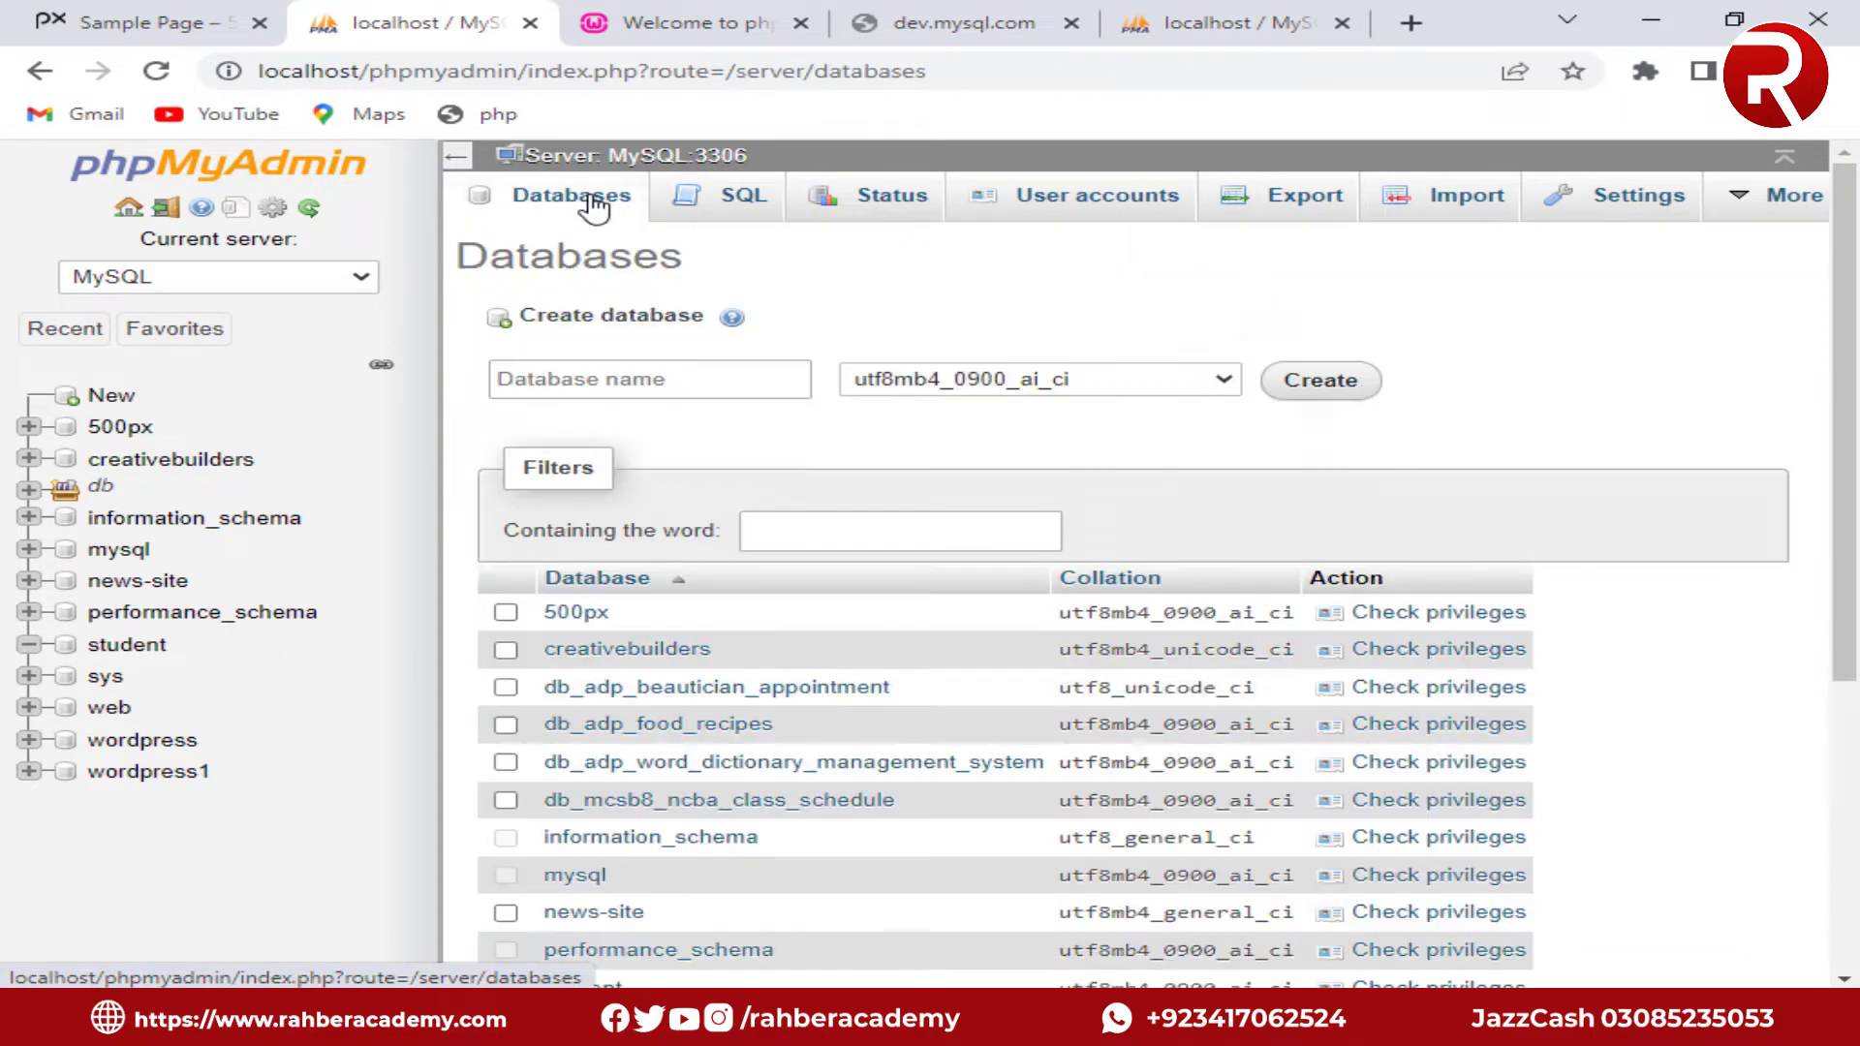
{"action": "scroll", "coordinate": [768, 627], "scroll_direction": "down", "scroll_amount": 1}
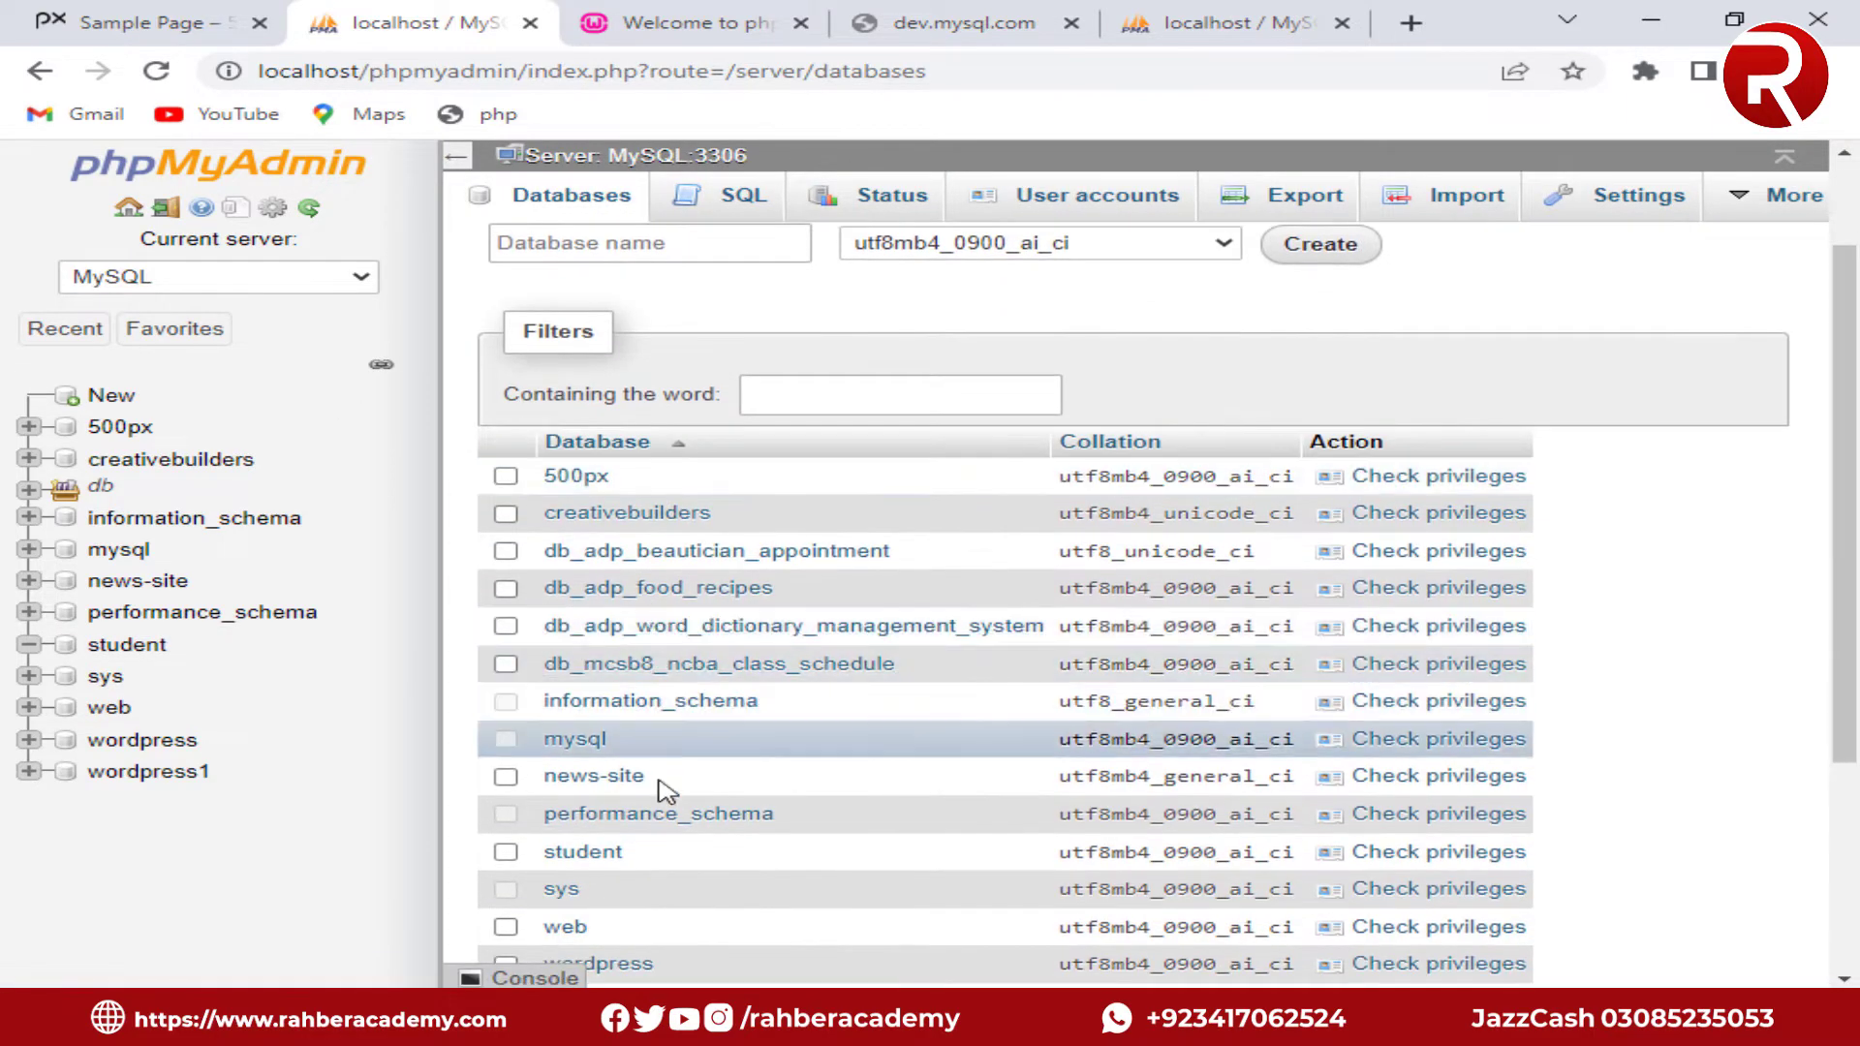
{"action": "scroll", "coordinate": [664, 788], "scroll_direction": "down", "scroll_amount": 1}
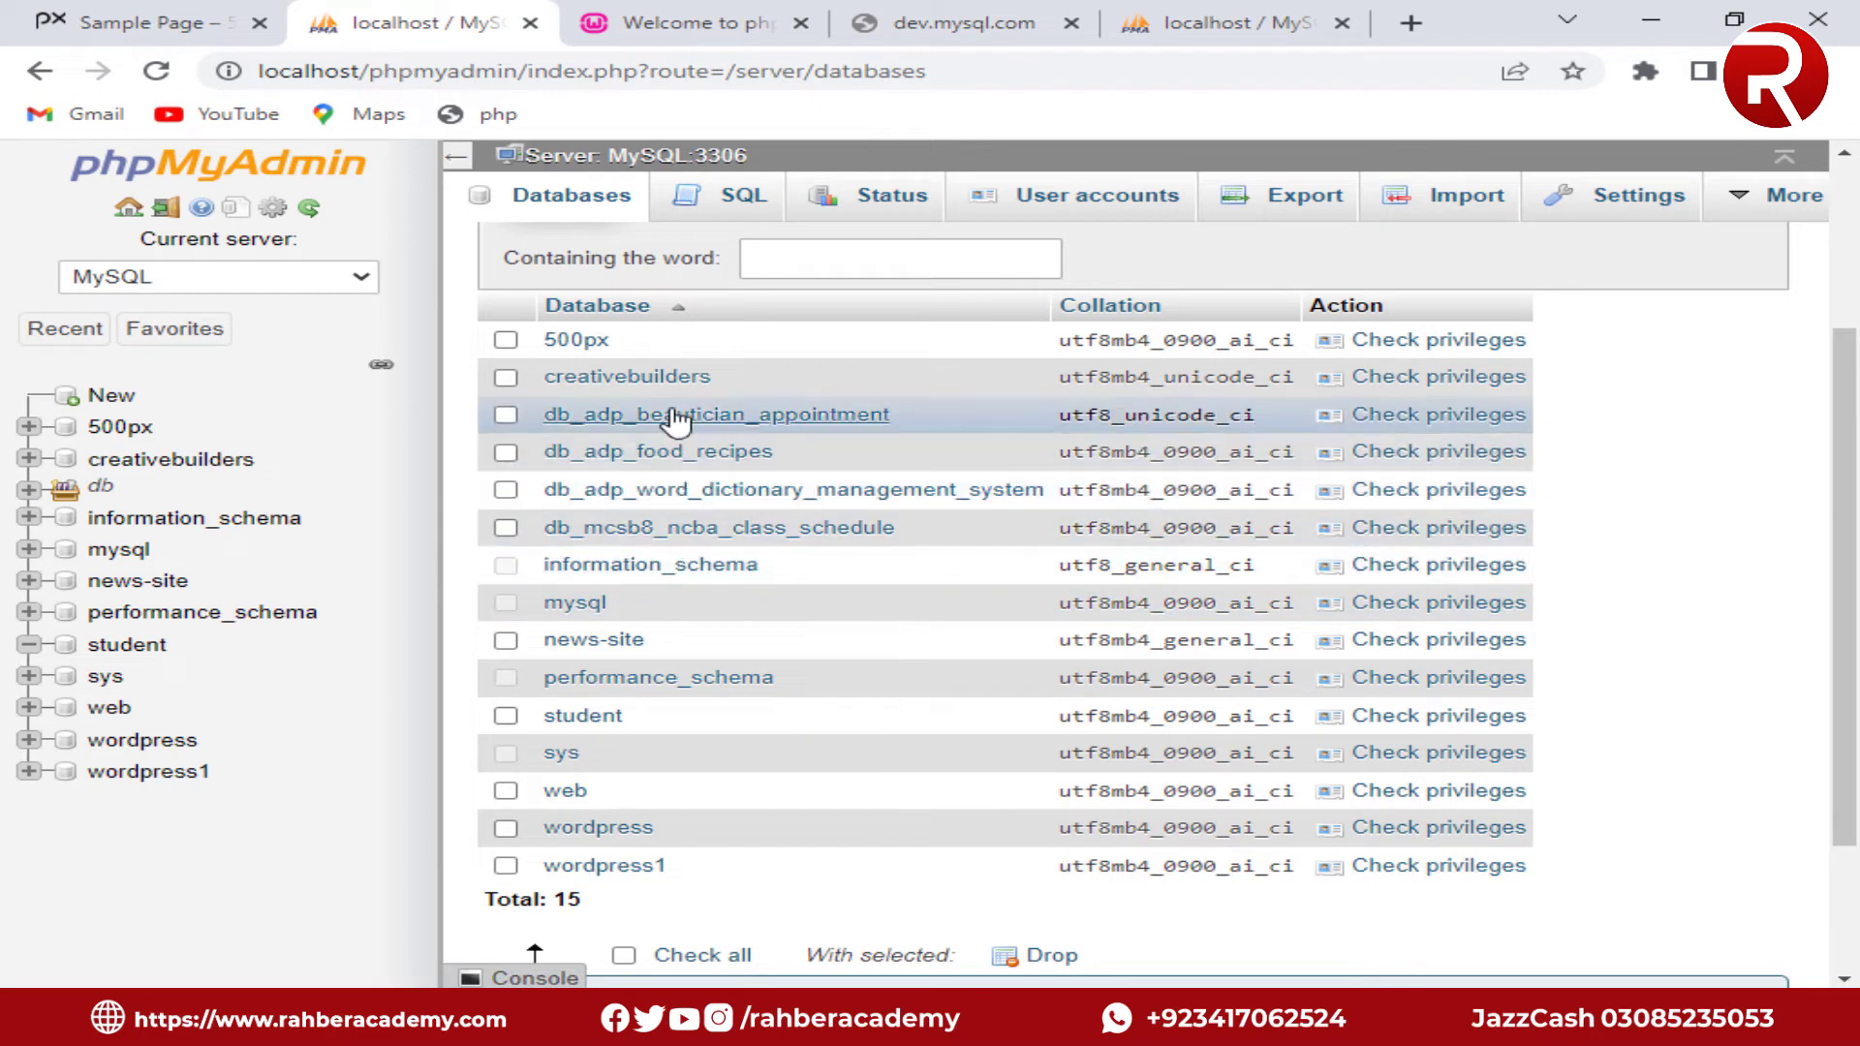
{"action": "left_click", "coordinate": [579, 716]}
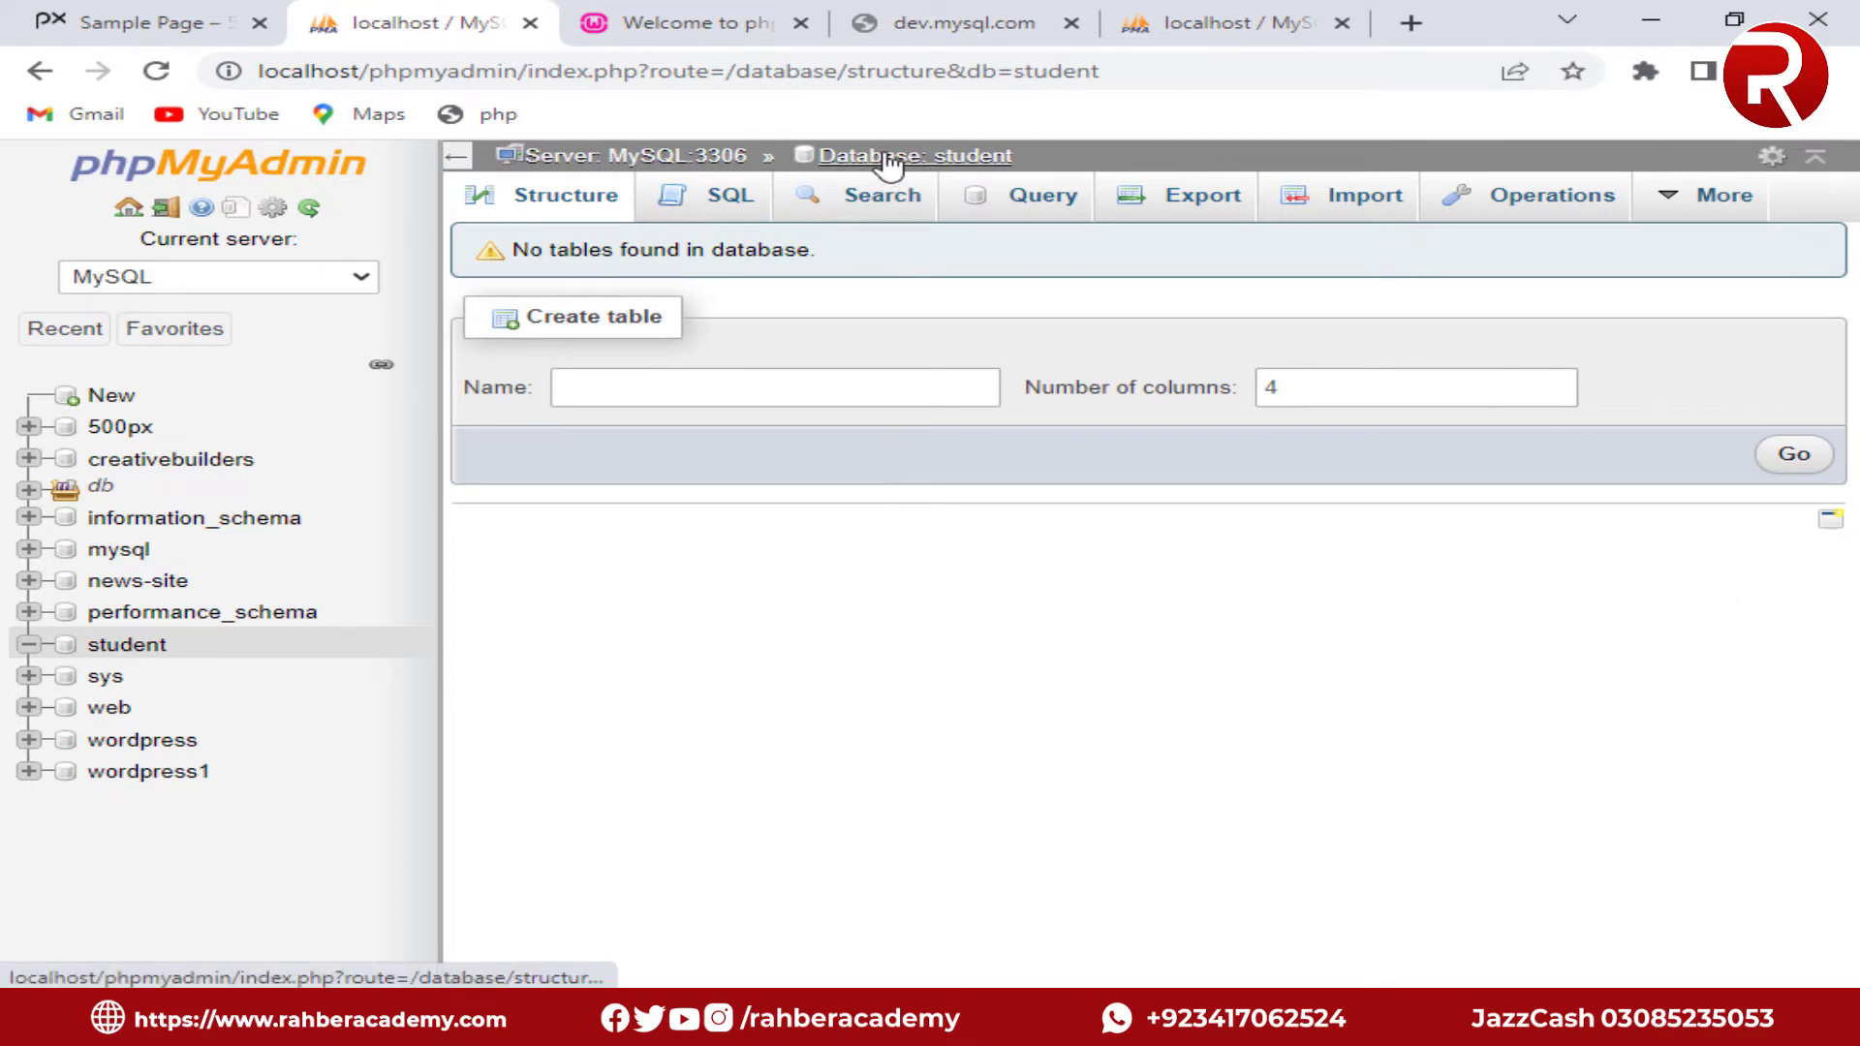
- Filter the server's database list by the word "st" and clear the filter again
{"action": "left_click", "coordinate": [649, 158]}
{"action": "left_click", "coordinate": [591, 205]}
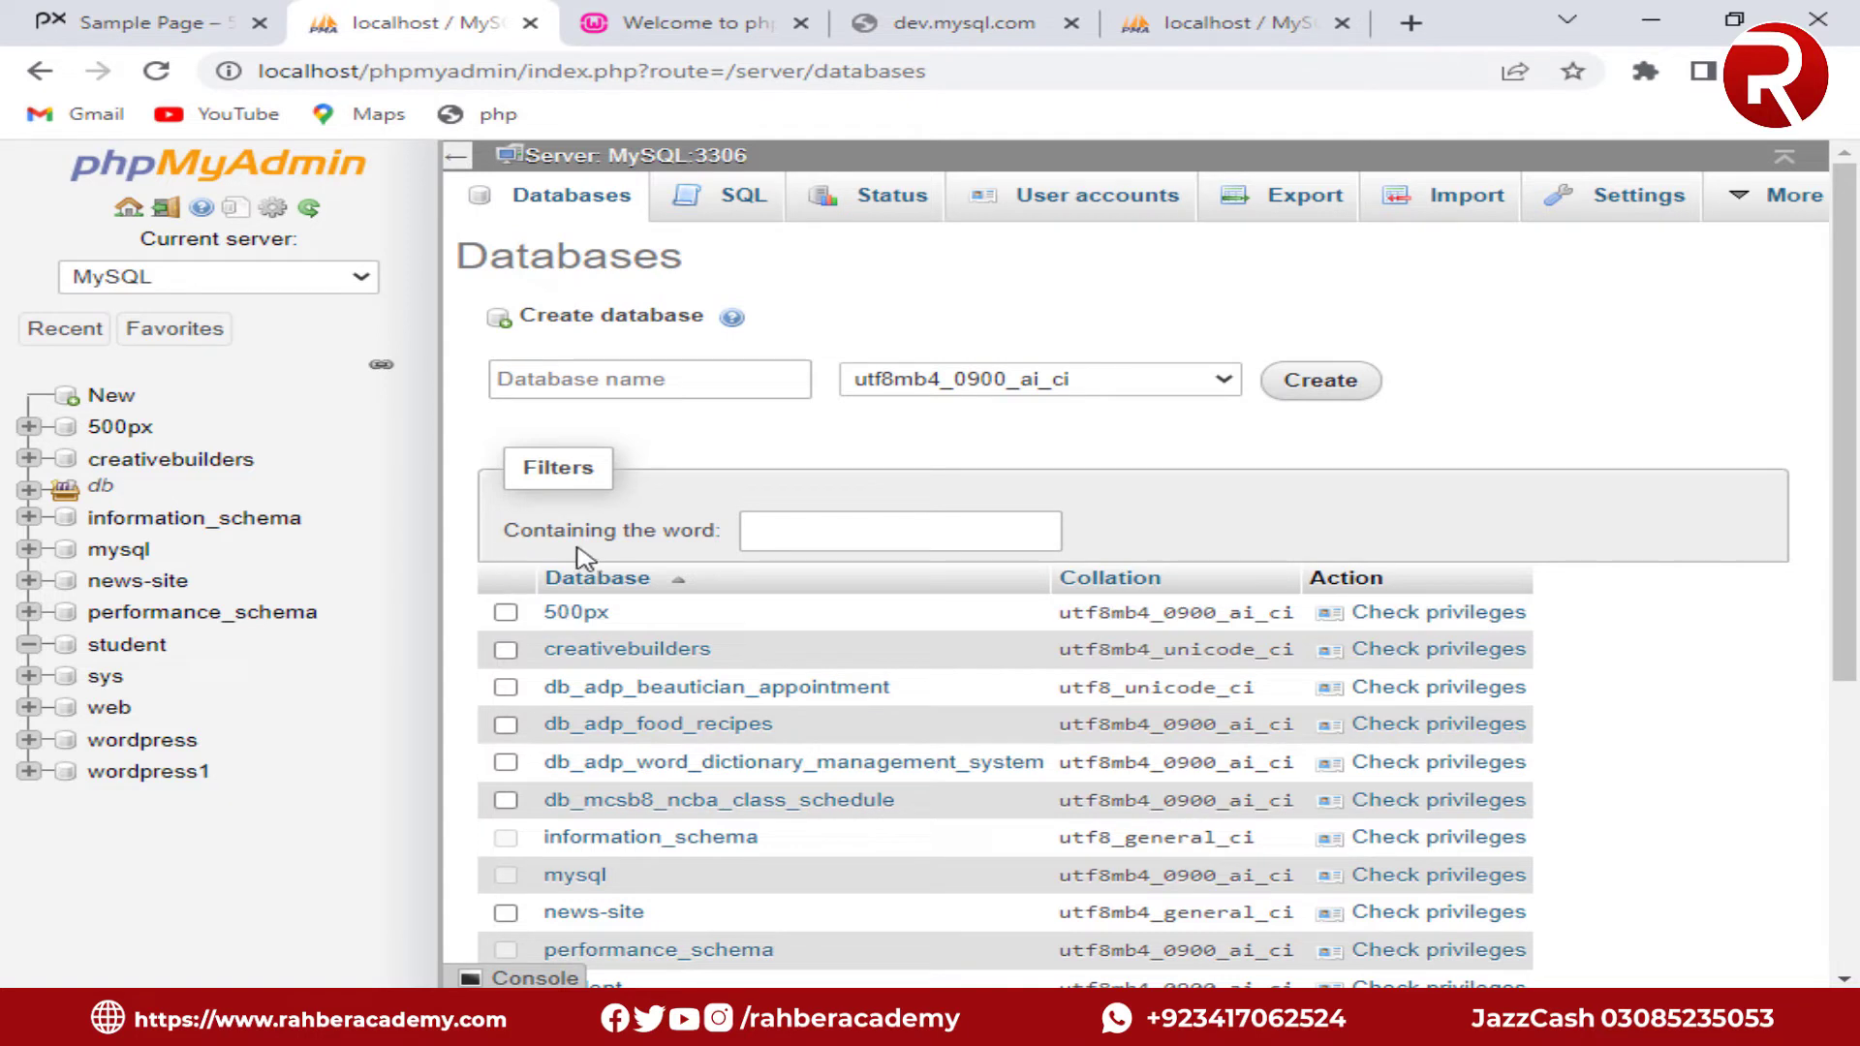
{"action": "left_click", "coordinate": [1017, 539]}
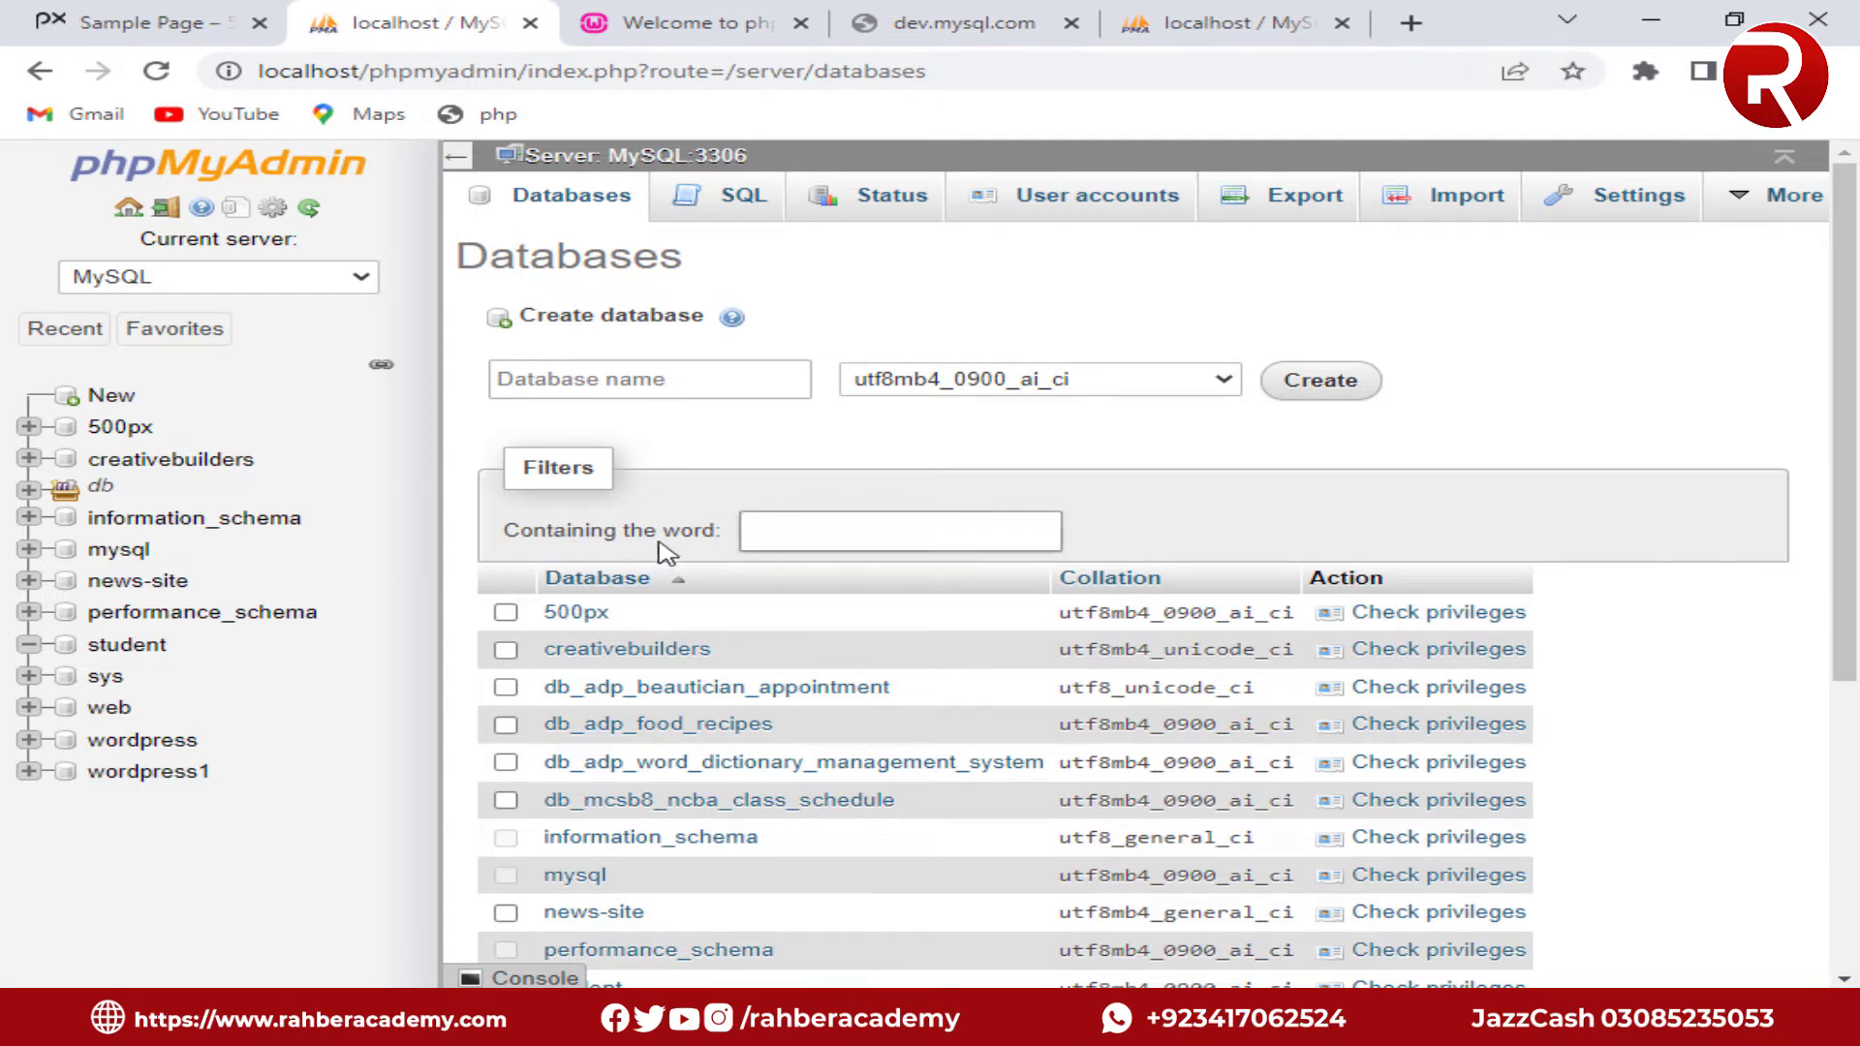
{"action": "scroll", "coordinate": [1692, 582], "scroll_direction": "down", "scroll_amount": 1}
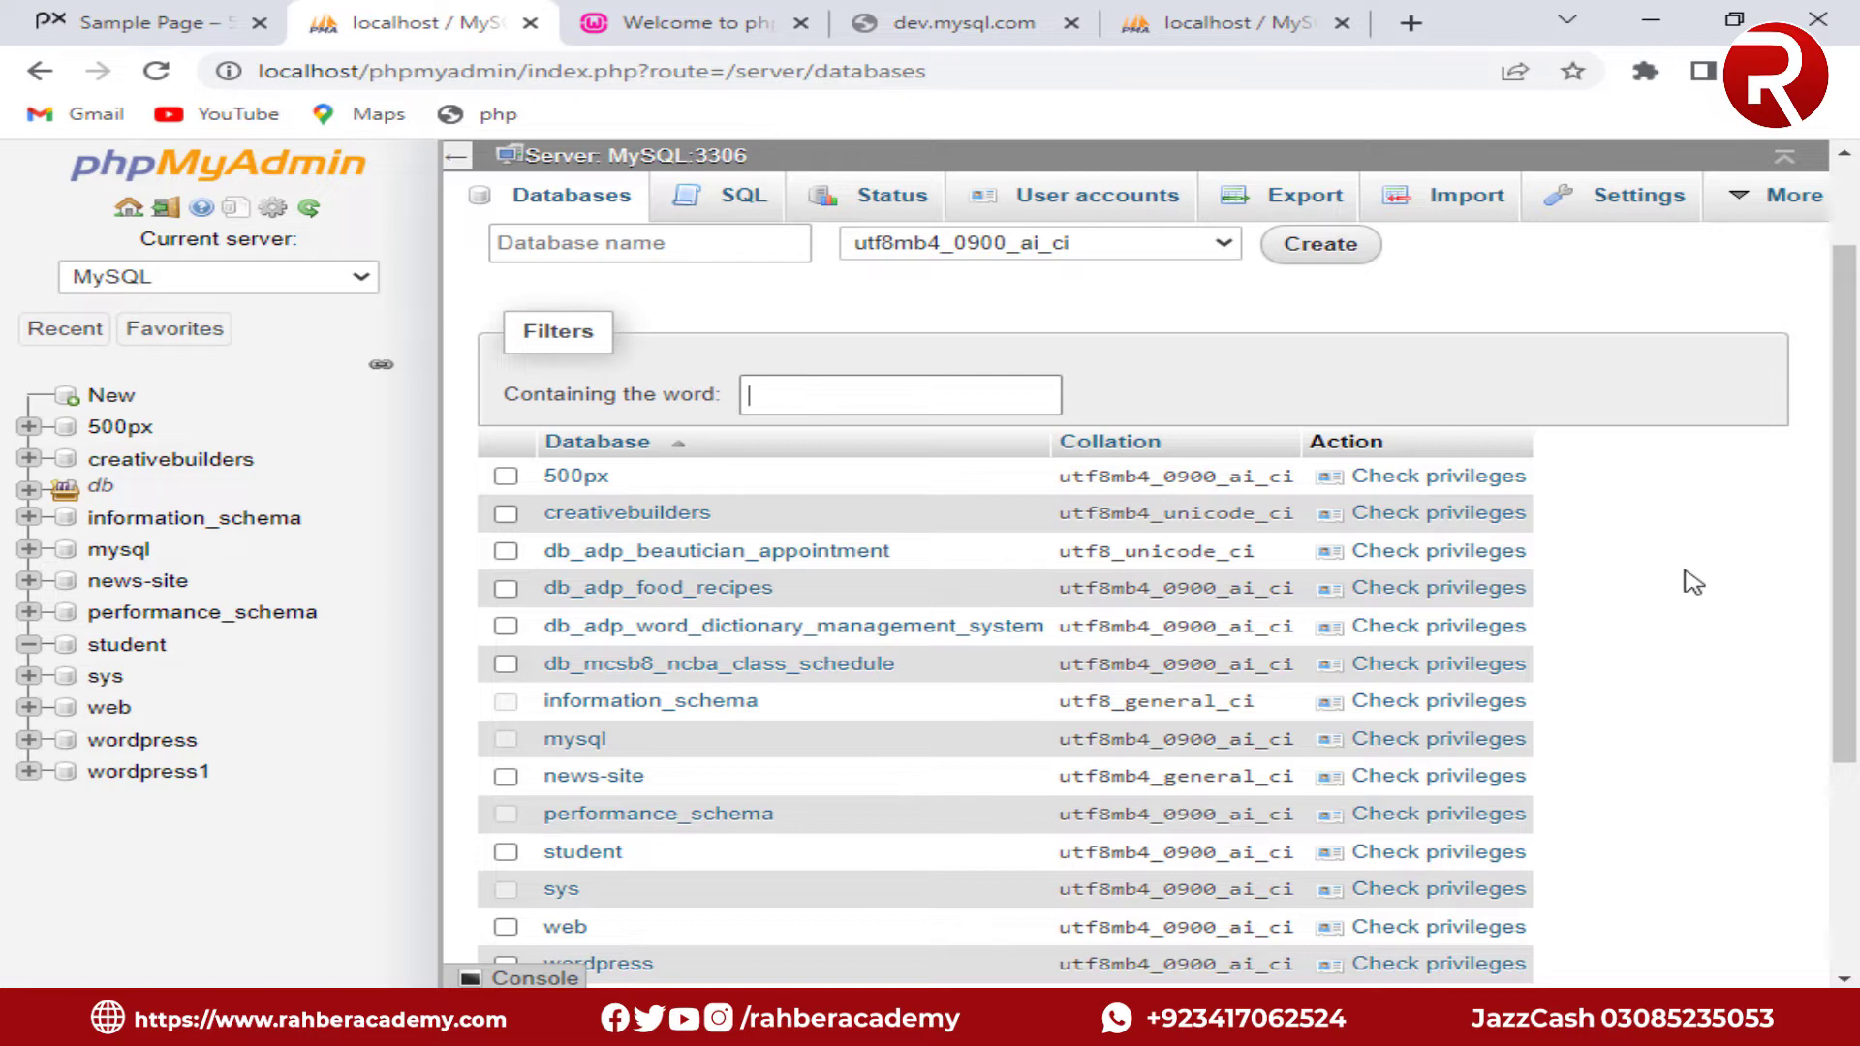
{"action": "type", "text": "st"}
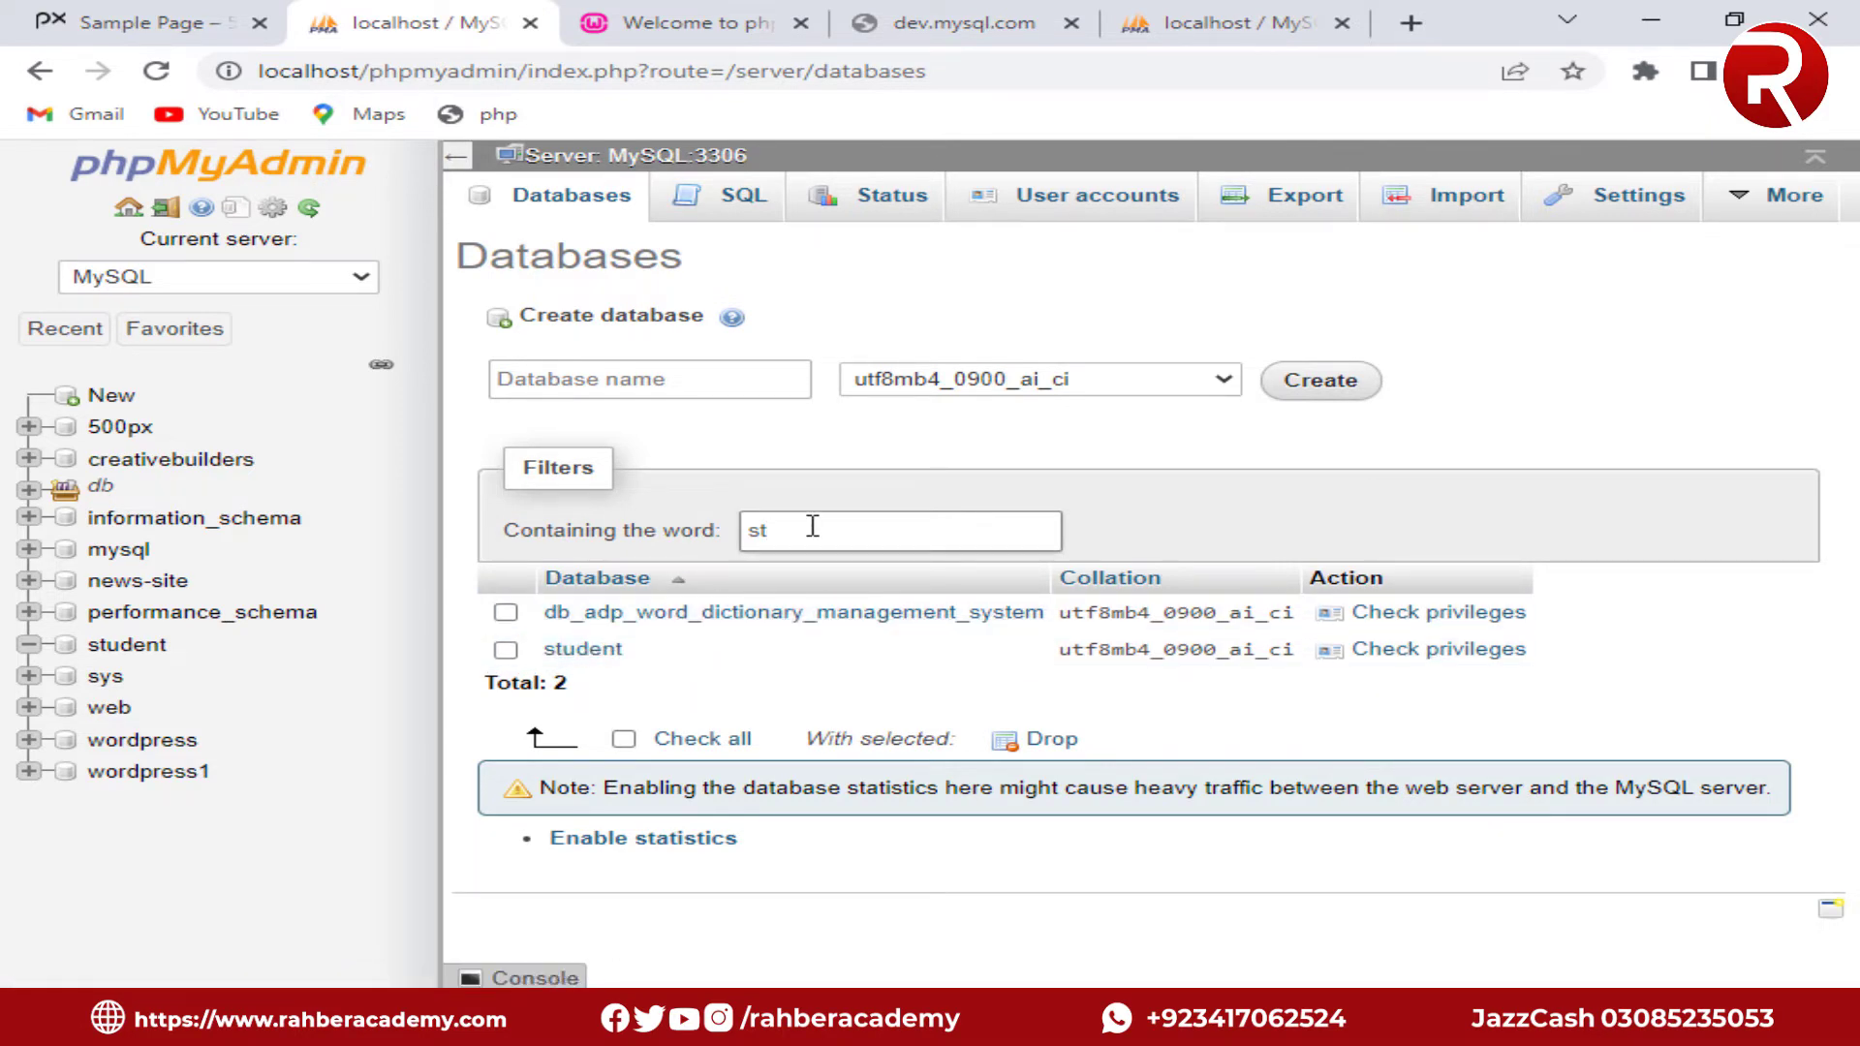
{"action": "key", "text": "BackSpace"}
{"action": "key", "text": "BackSpace"}
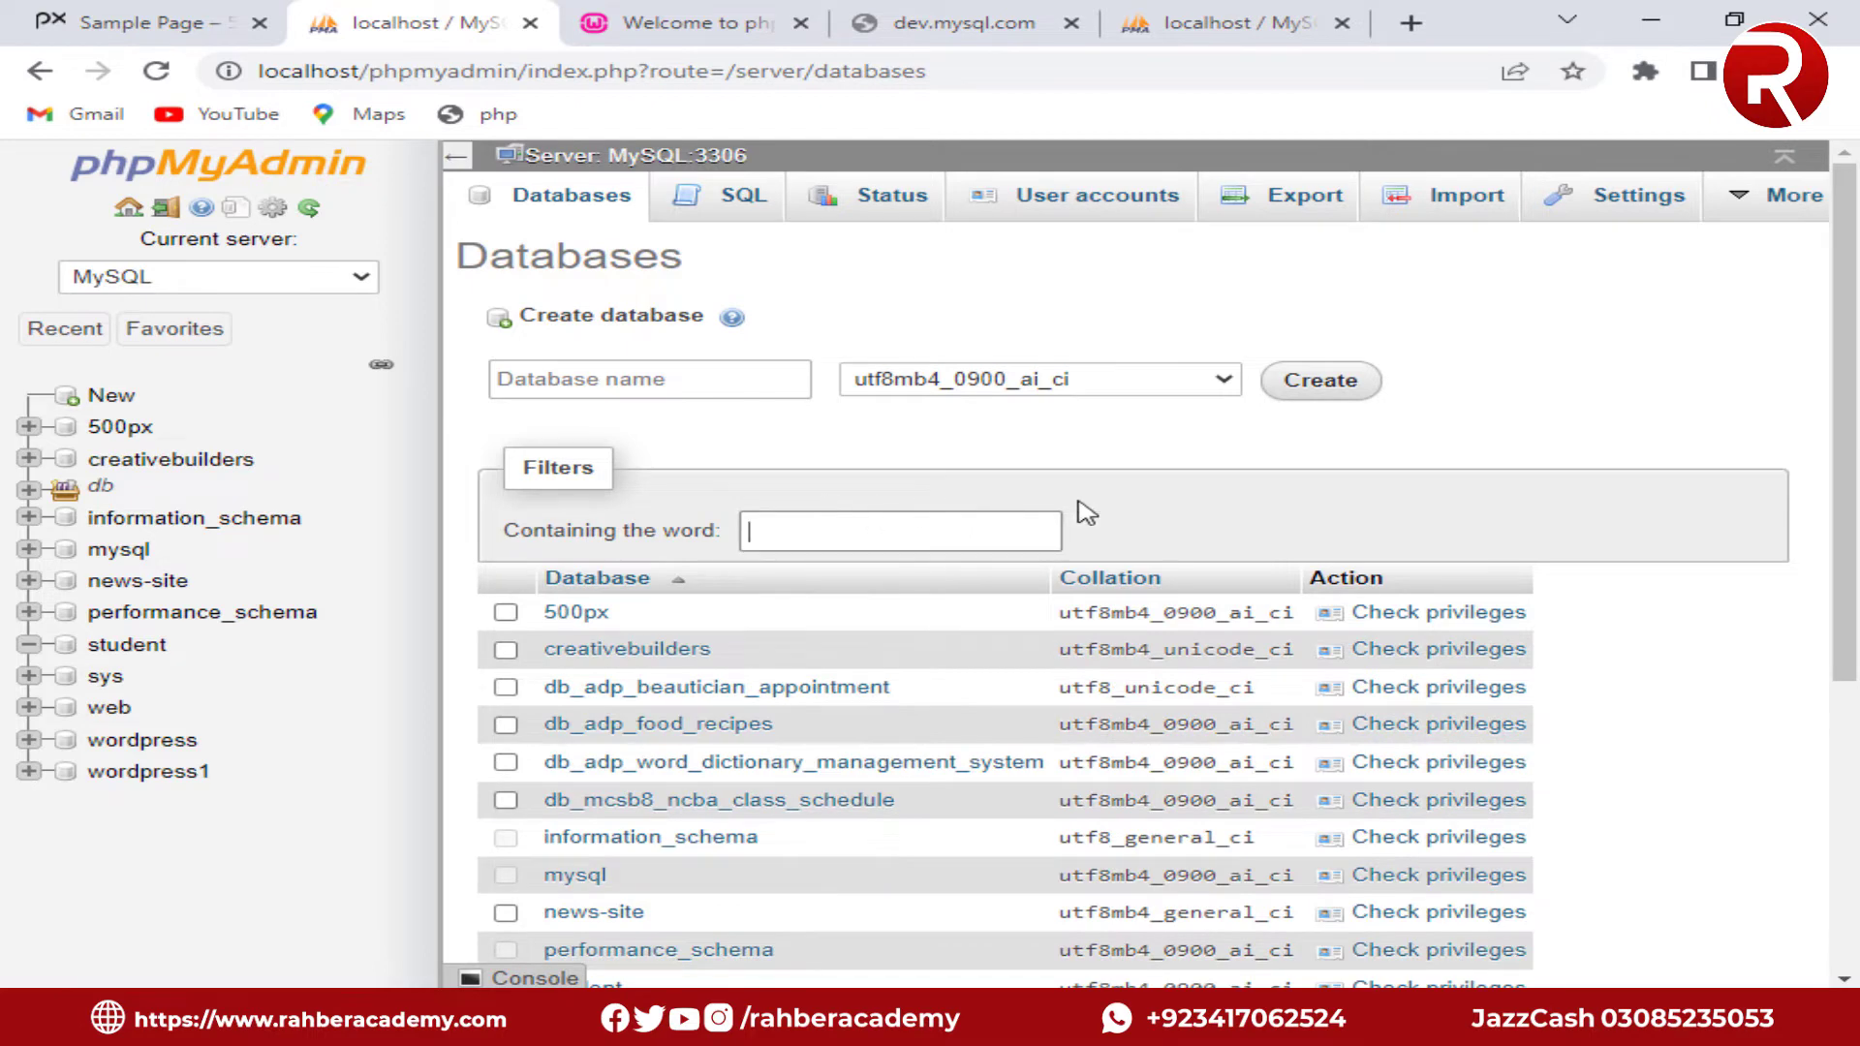
- Try out selecting the student database and all databases in the list, and clear the selection
{"action": "scroll", "coordinate": [1593, 540], "scroll_direction": "down", "scroll_amount": 4}
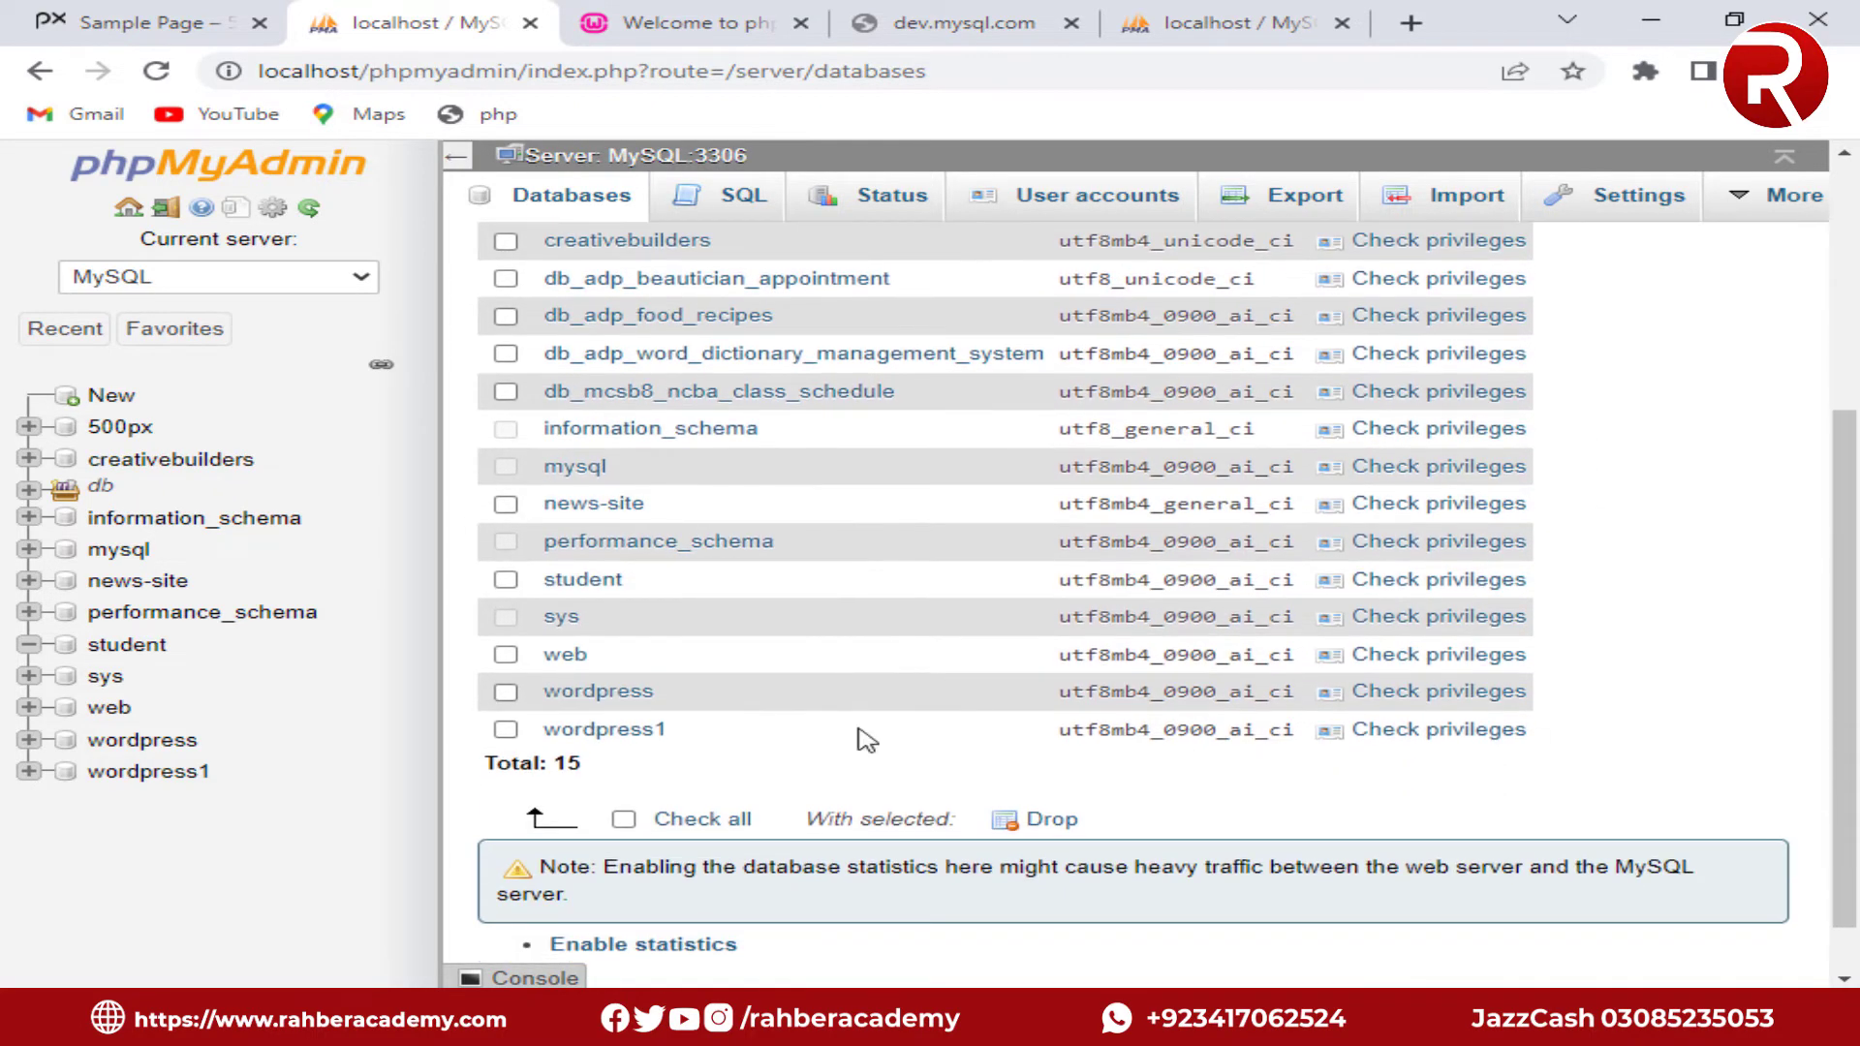
{"action": "left_click", "coordinate": [519, 580]}
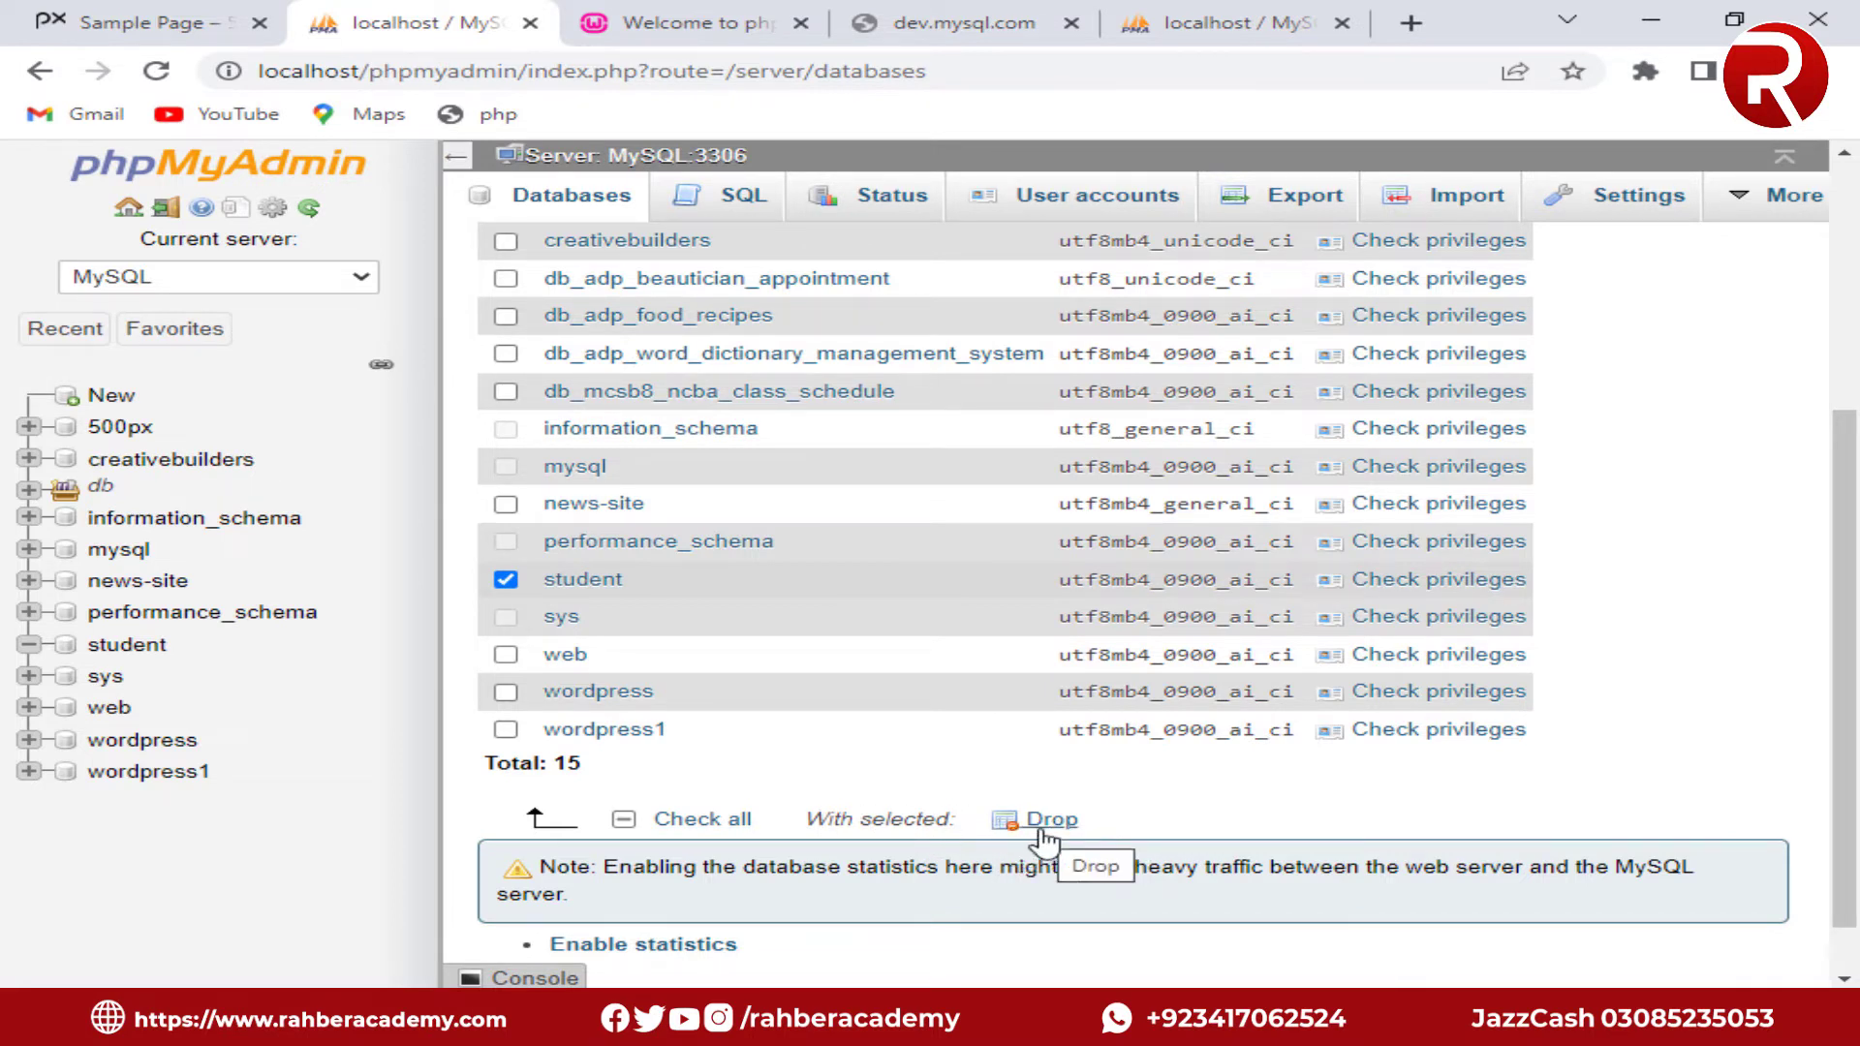
{"action": "left_click", "coordinate": [624, 820]}
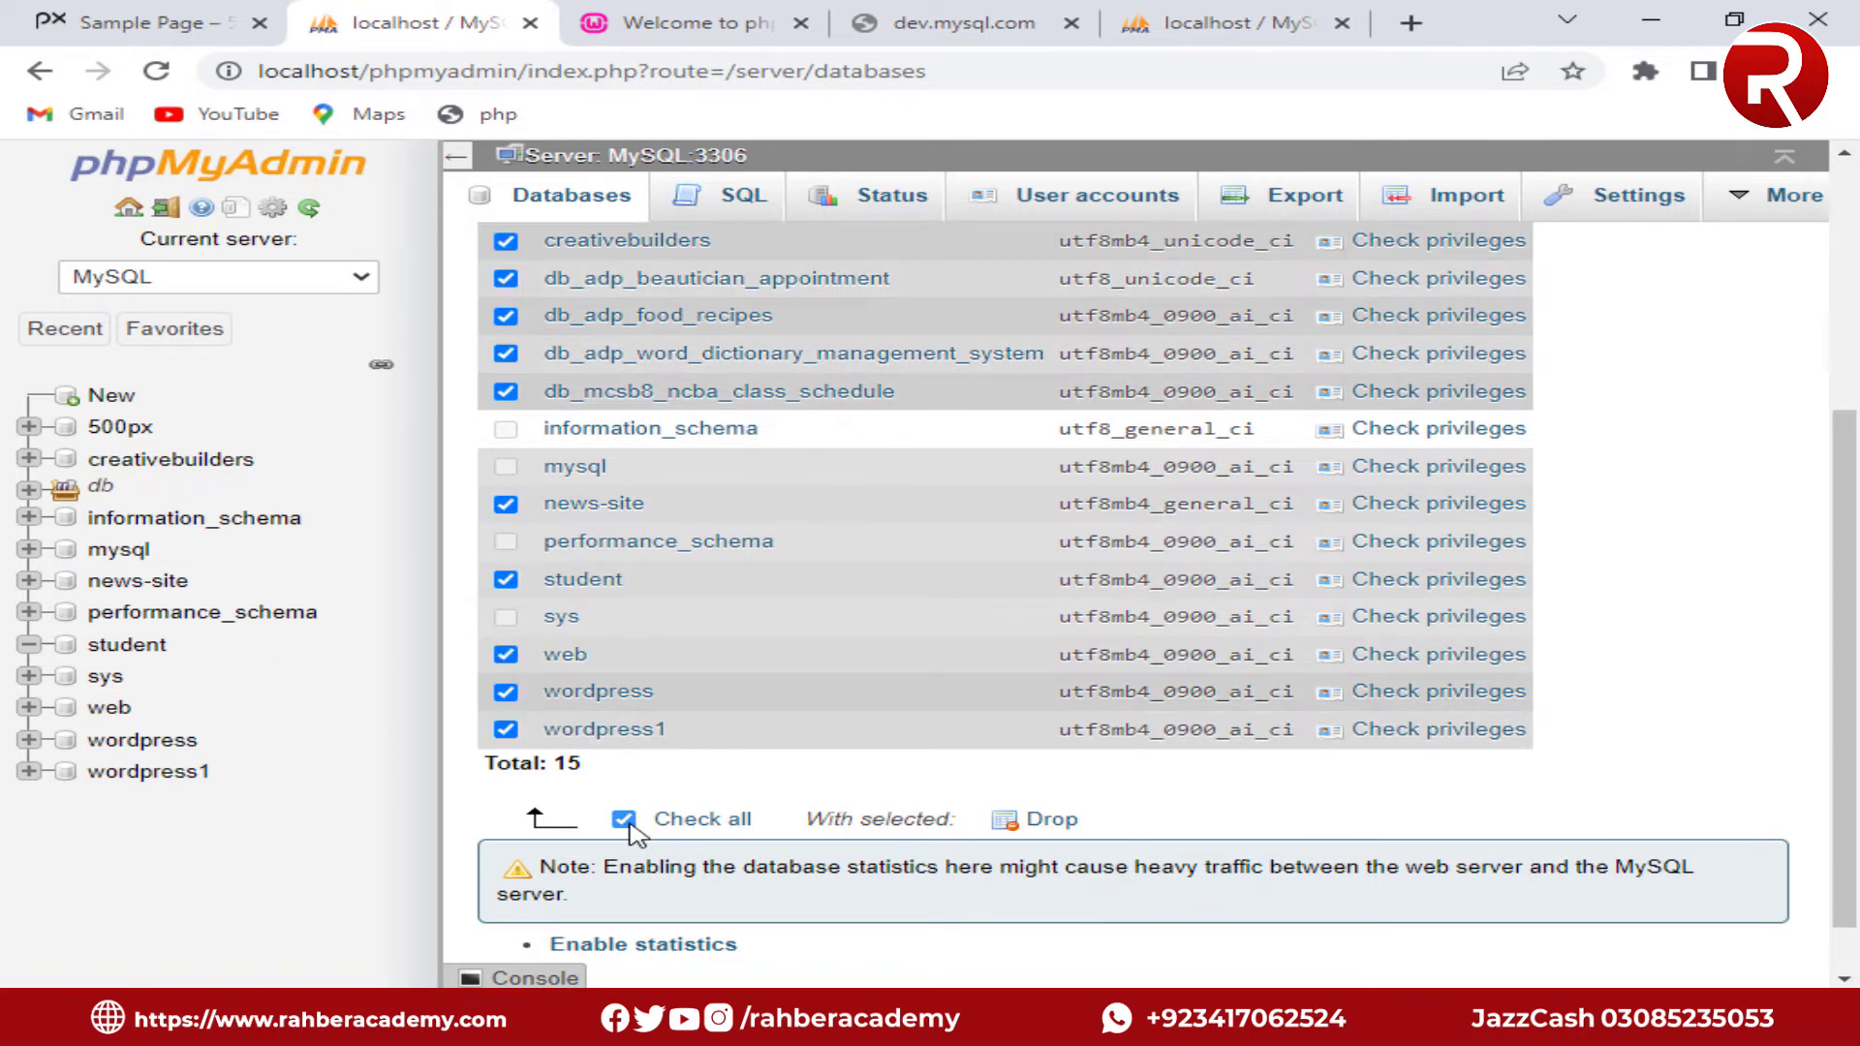
{"action": "left_click", "coordinate": [625, 821]}
{"action": "left_click", "coordinate": [506, 580]}
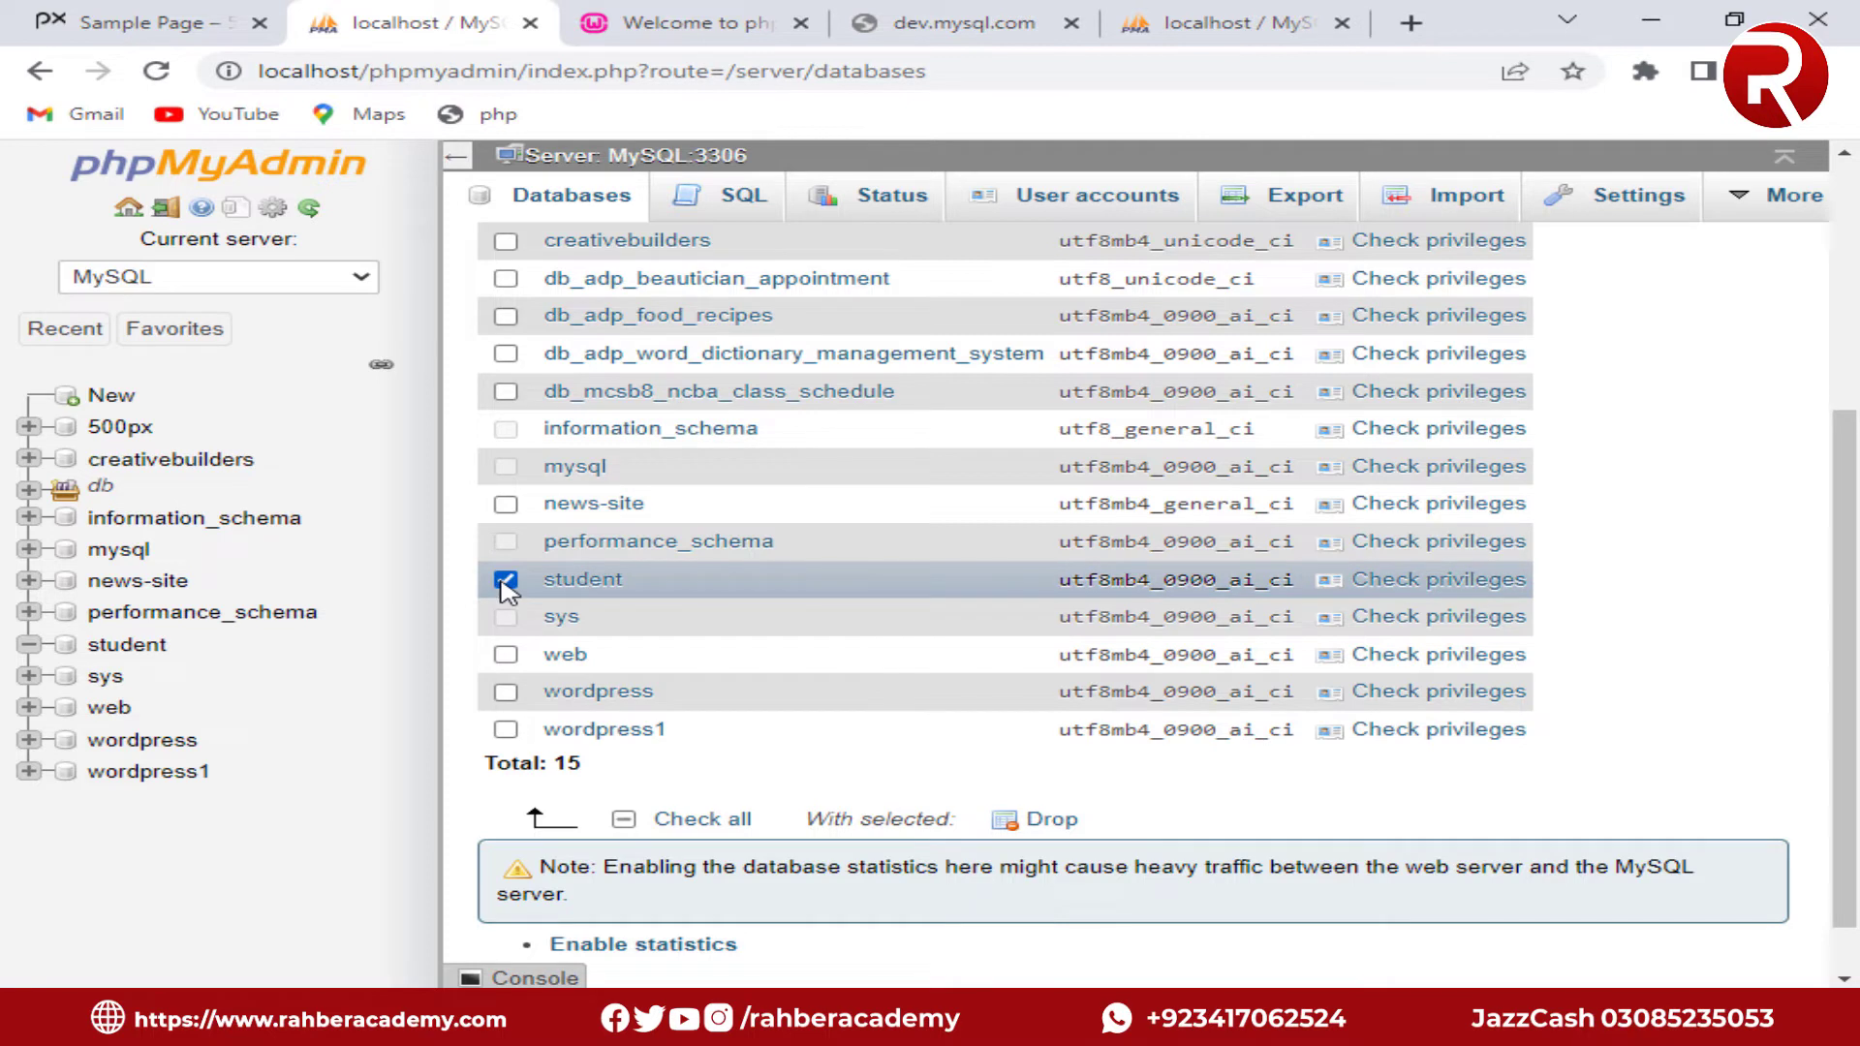
{"action": "left_click", "coordinate": [506, 580]}
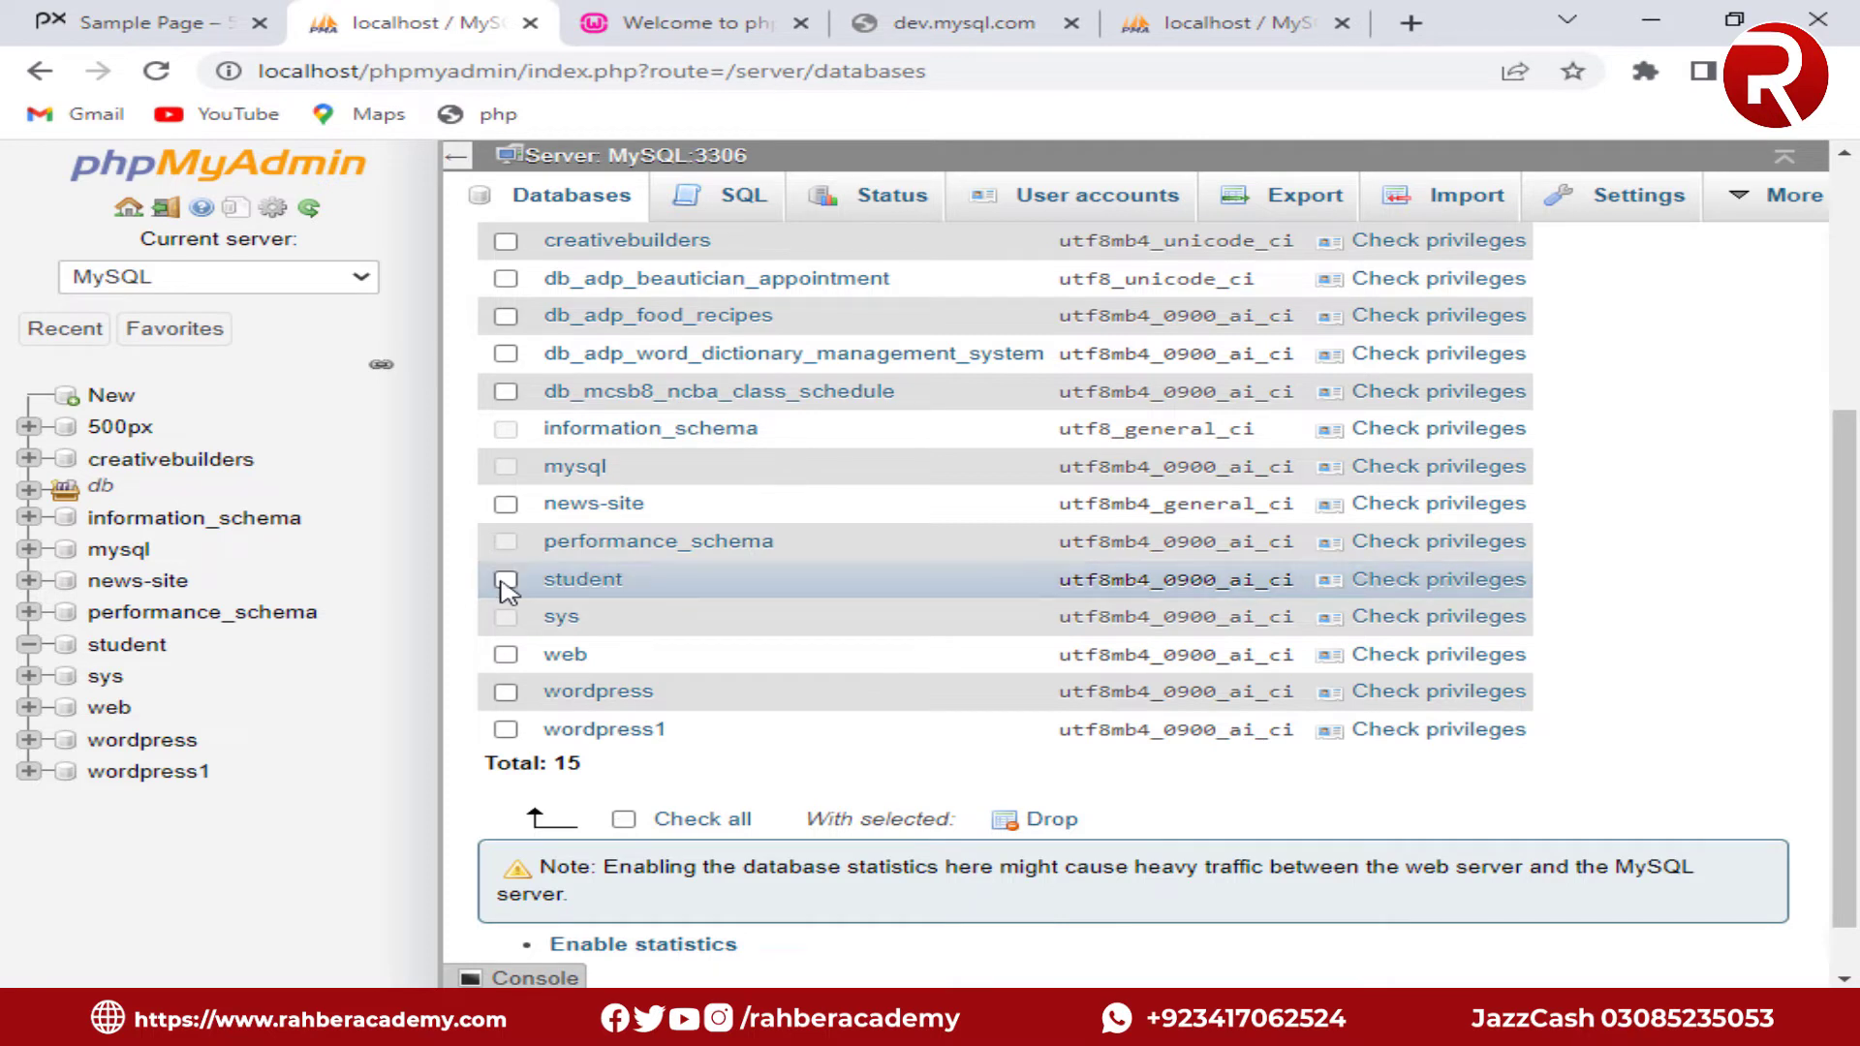
- Check which user accounts have privileges on the student database, and return to its structure page
{"action": "left_click", "coordinate": [1403, 580]}
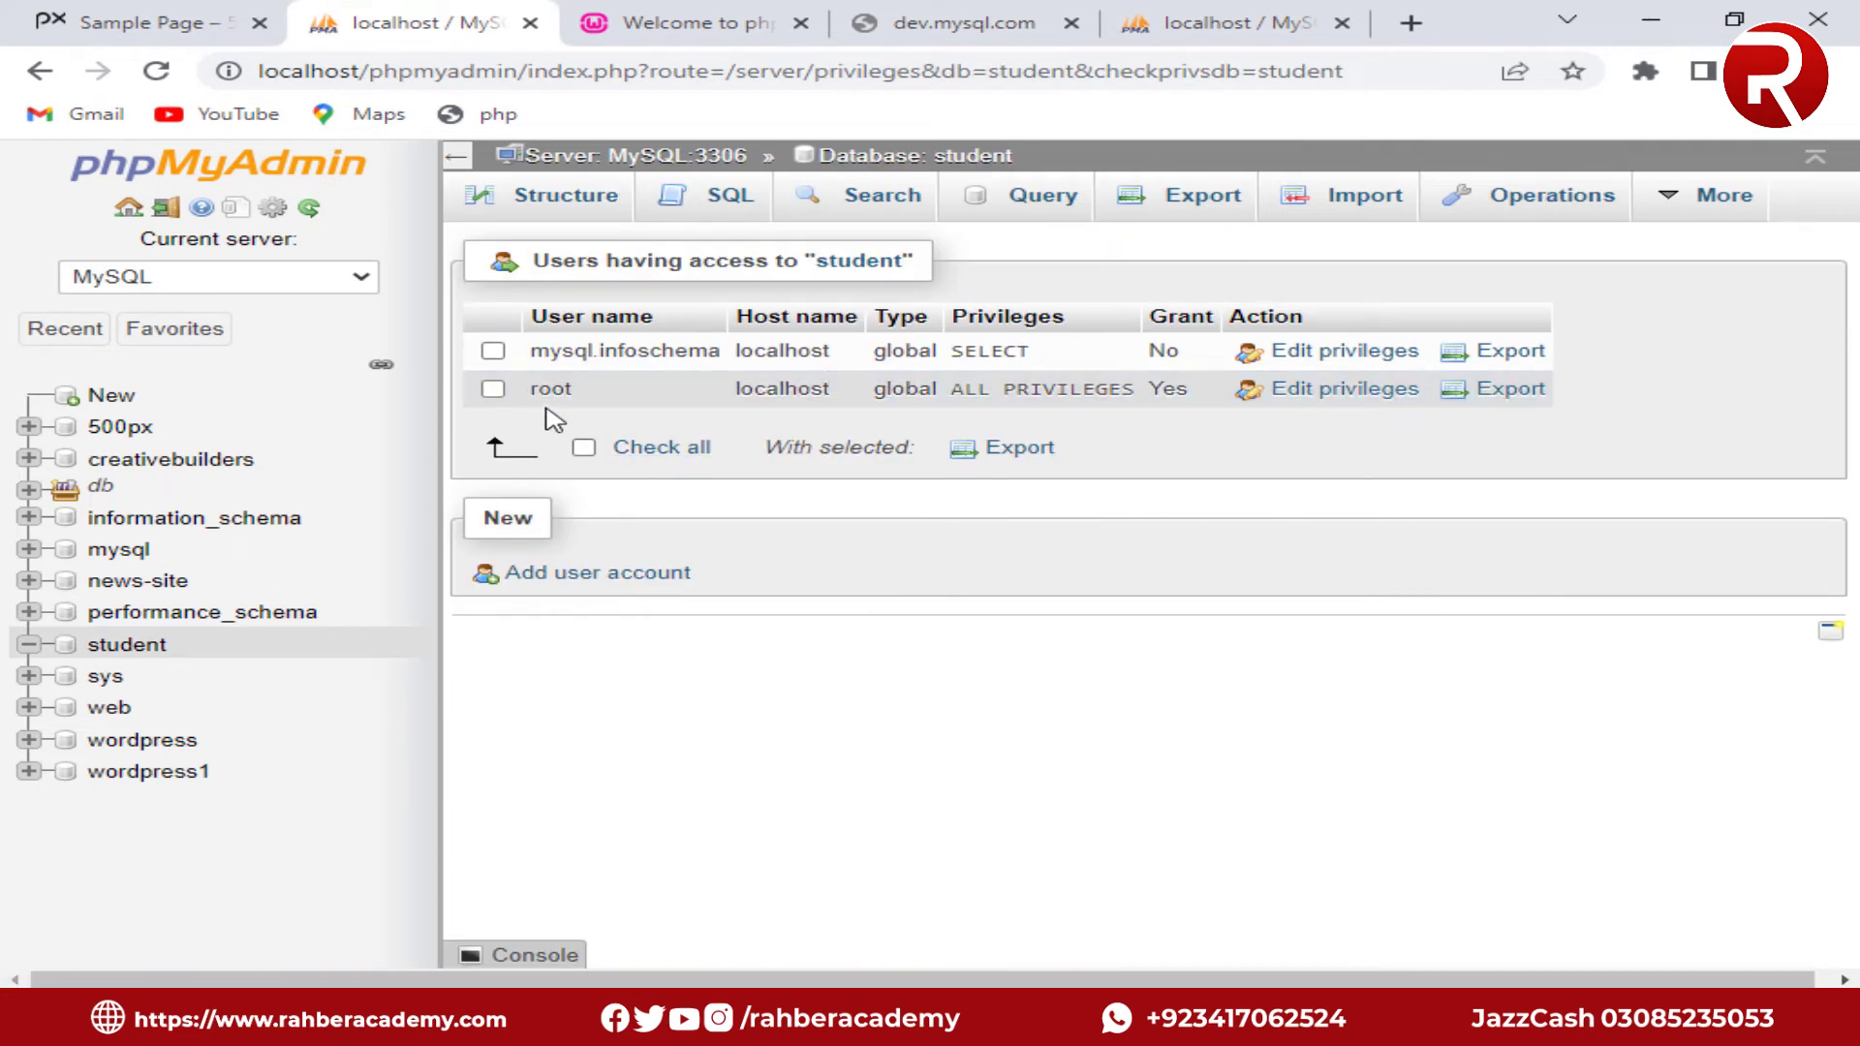
{"action": "double_click", "coordinate": [550, 392]}
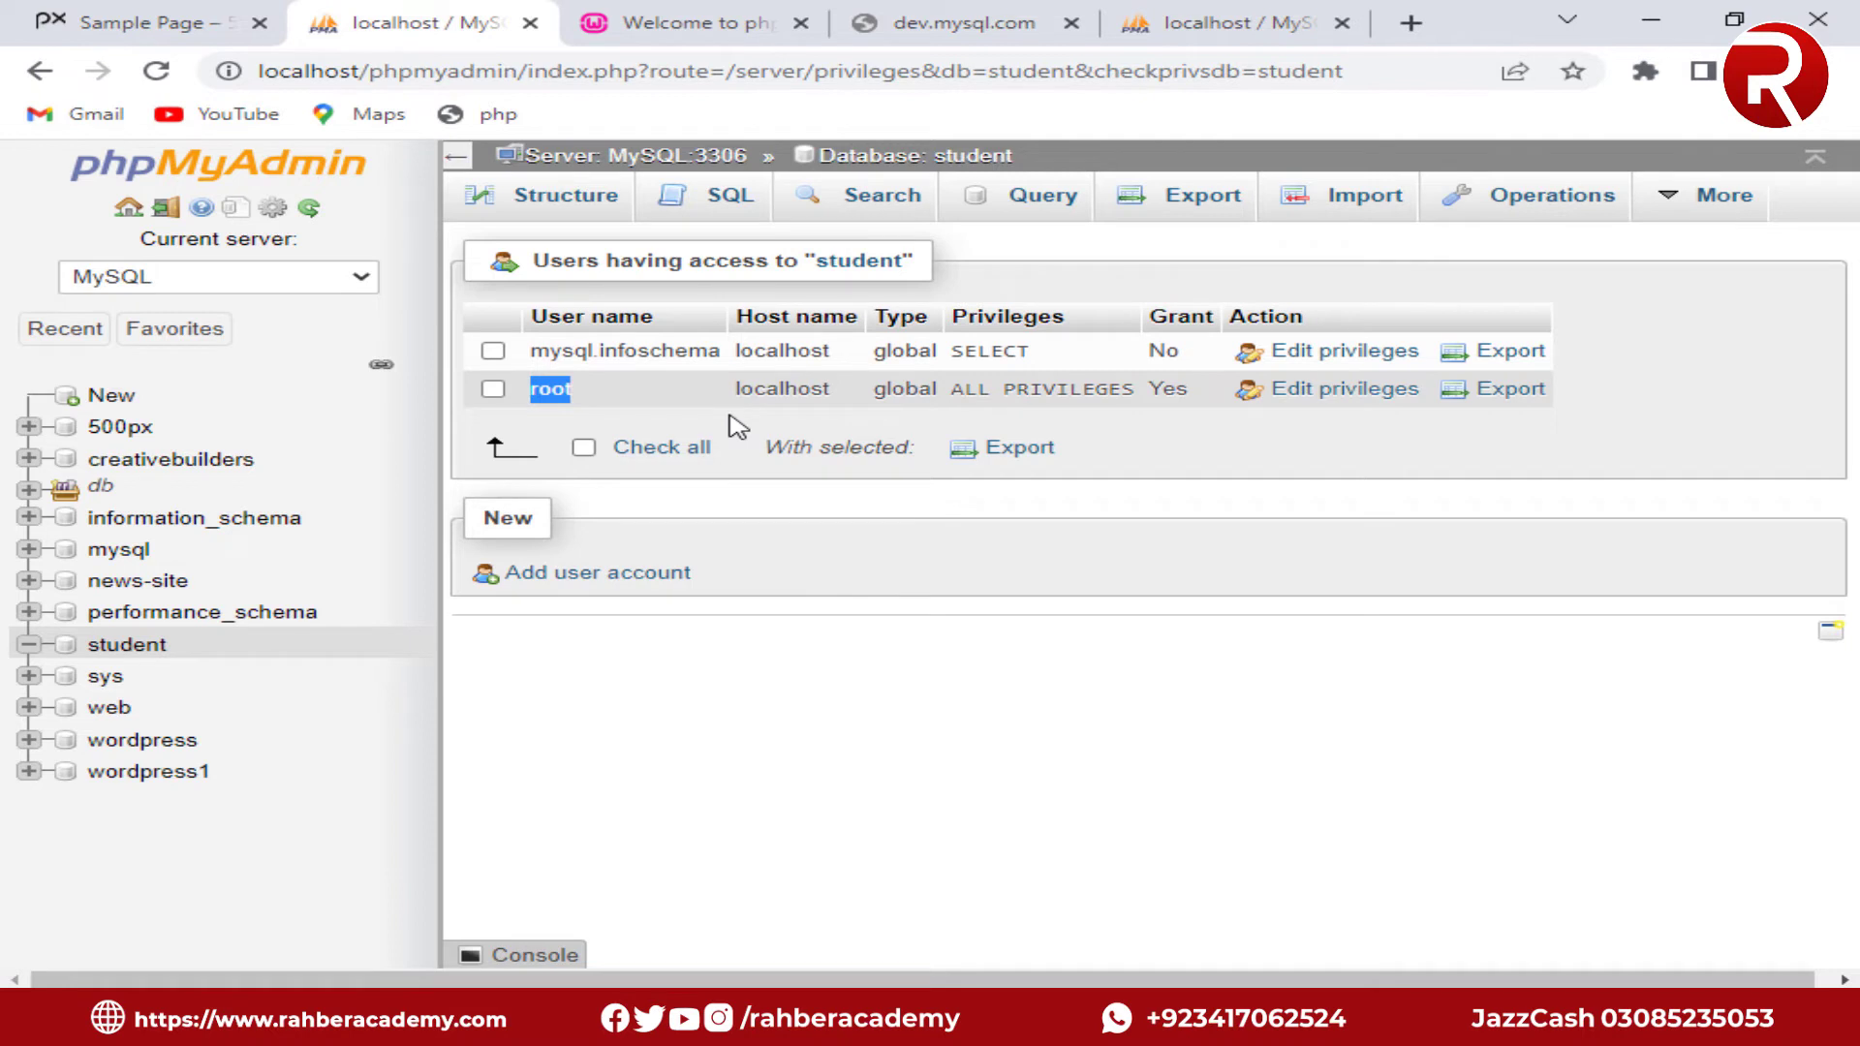
{"action": "left_click", "coordinate": [554, 419]}
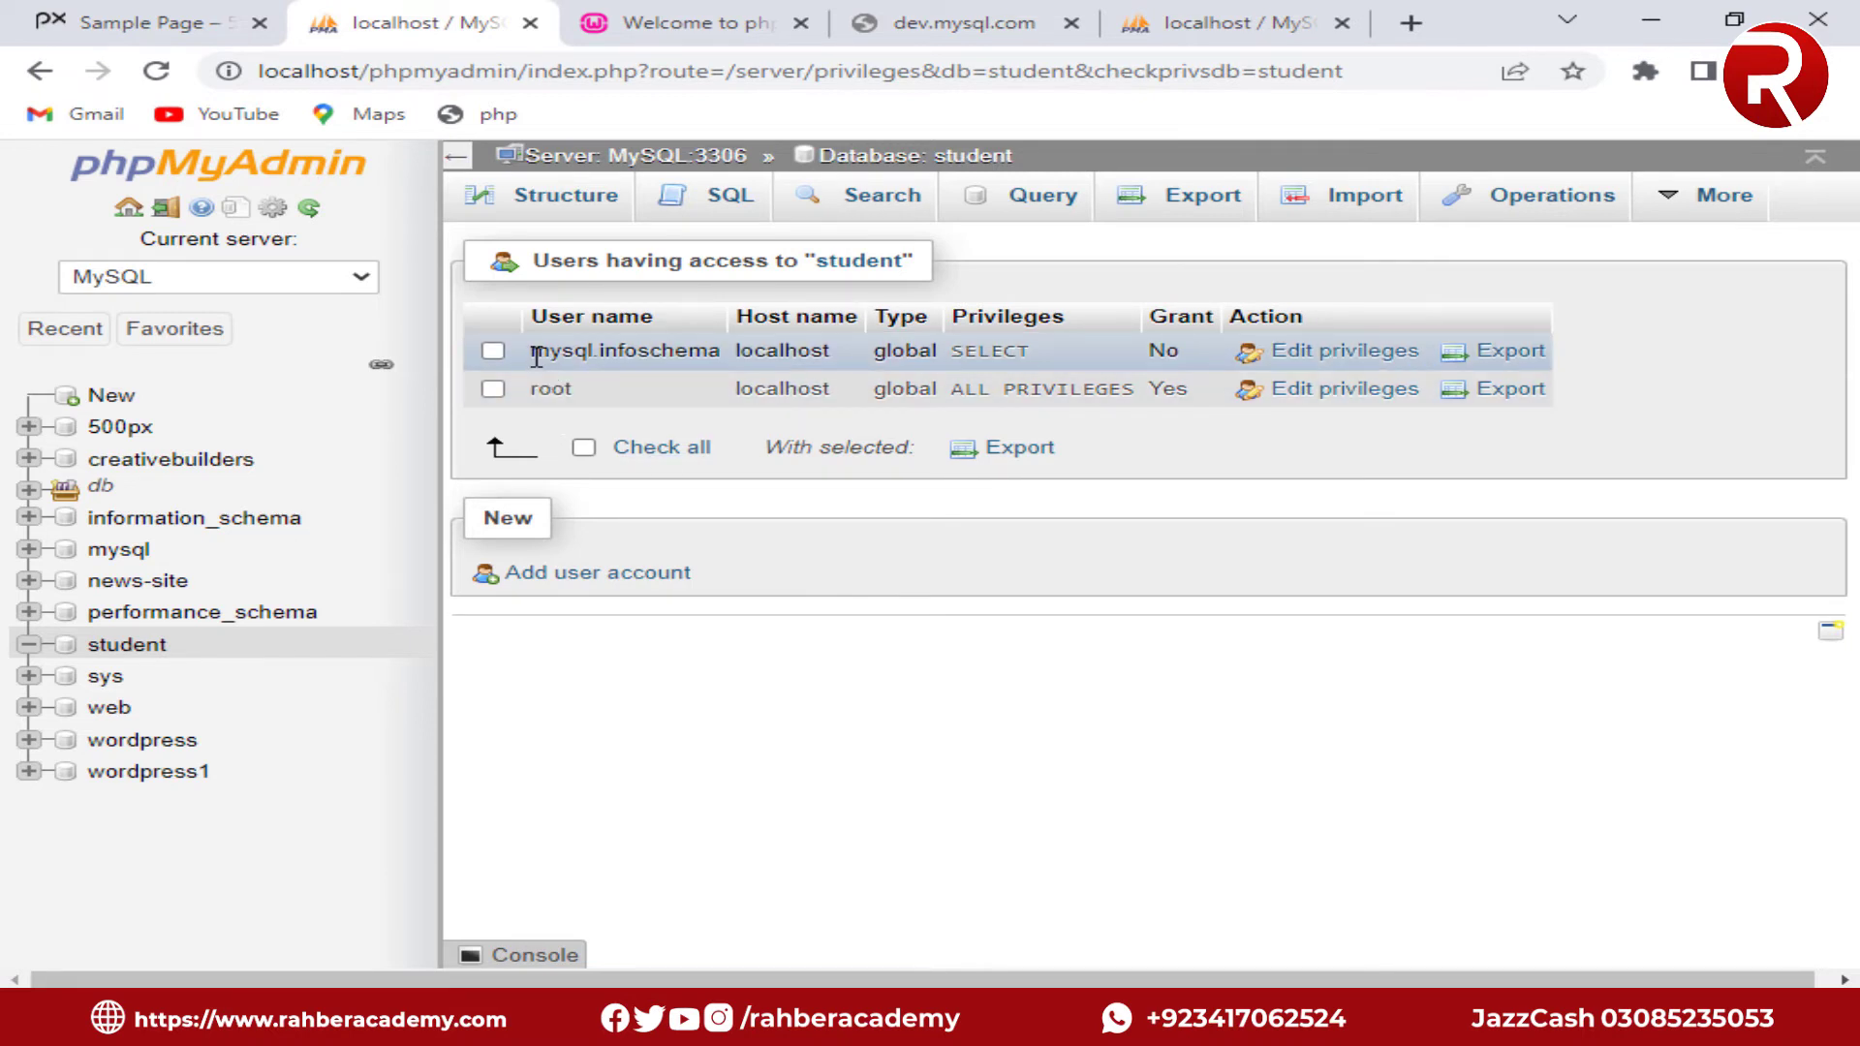
{"action": "left_click_drag", "start_coordinate": [533, 350], "coordinate": [728, 366]}
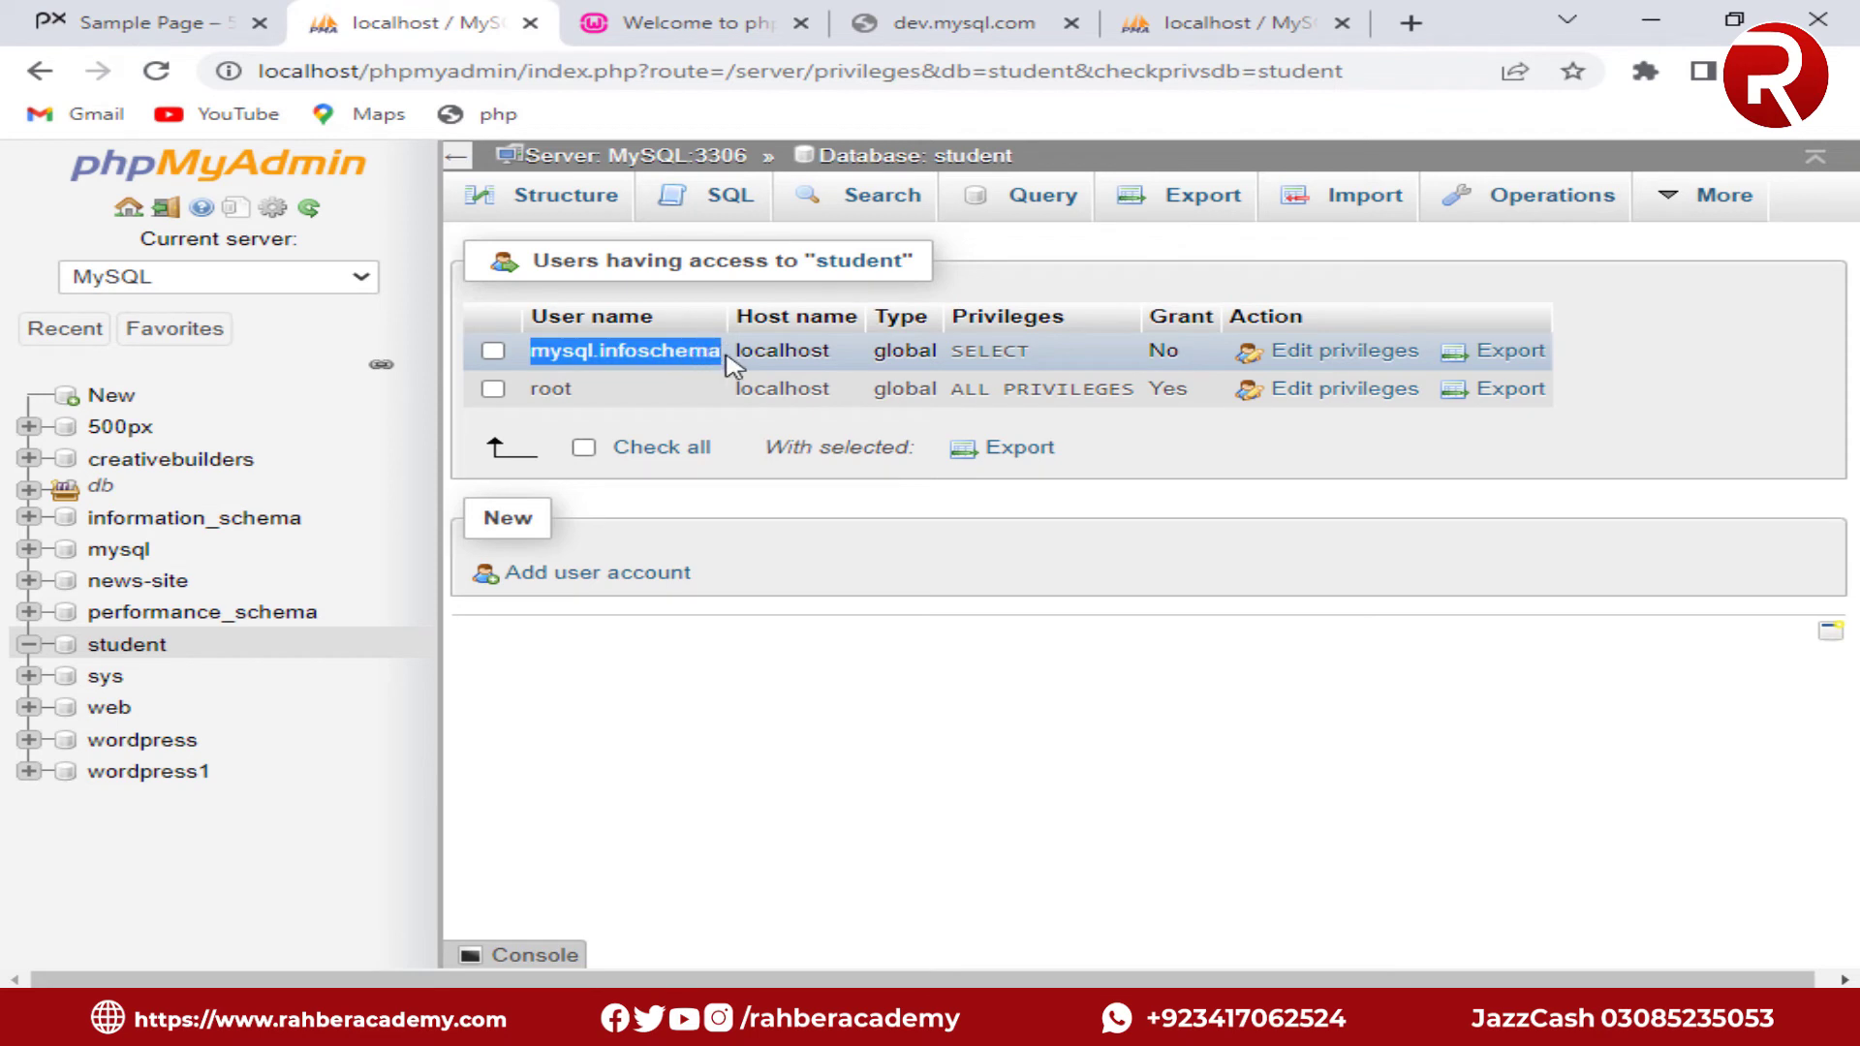
{"action": "left_click_drag", "start_coordinate": [581, 390], "coordinate": [548, 390]}
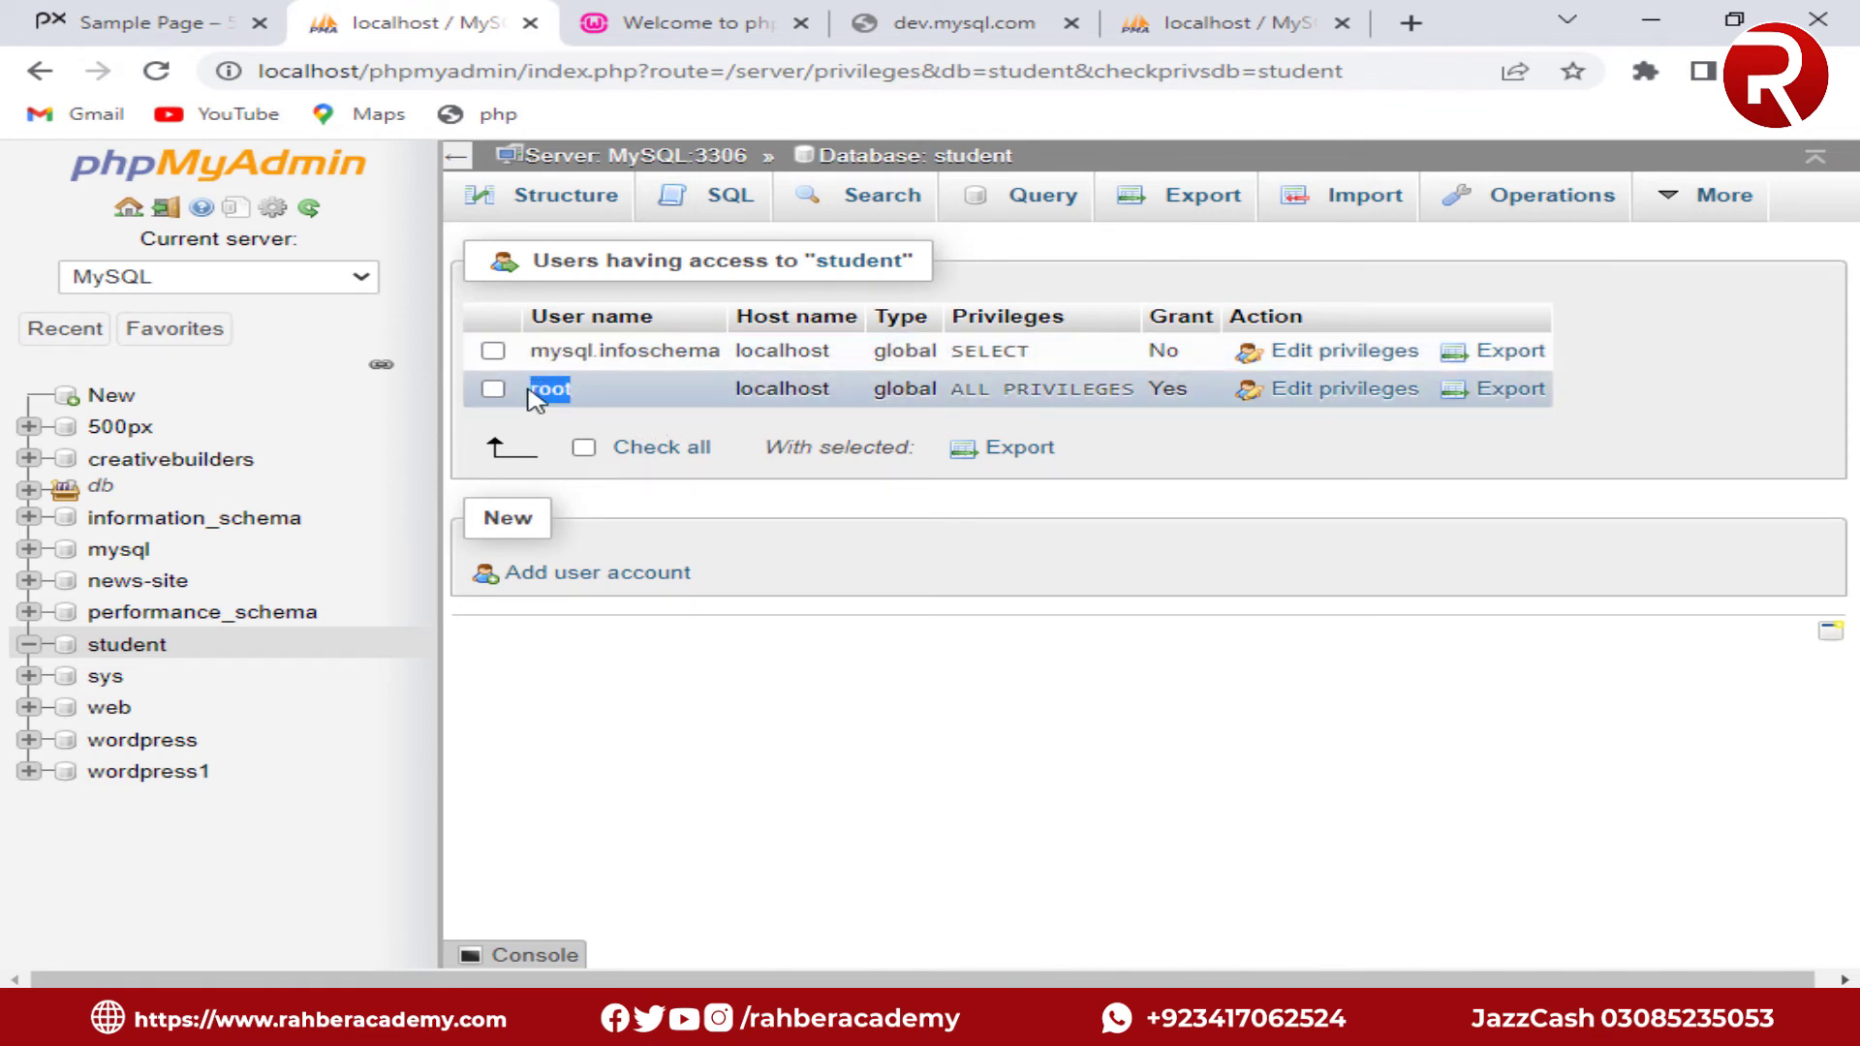
{"action": "left_click", "coordinate": [561, 205]}
{"action": "left_click", "coordinate": [562, 205]}
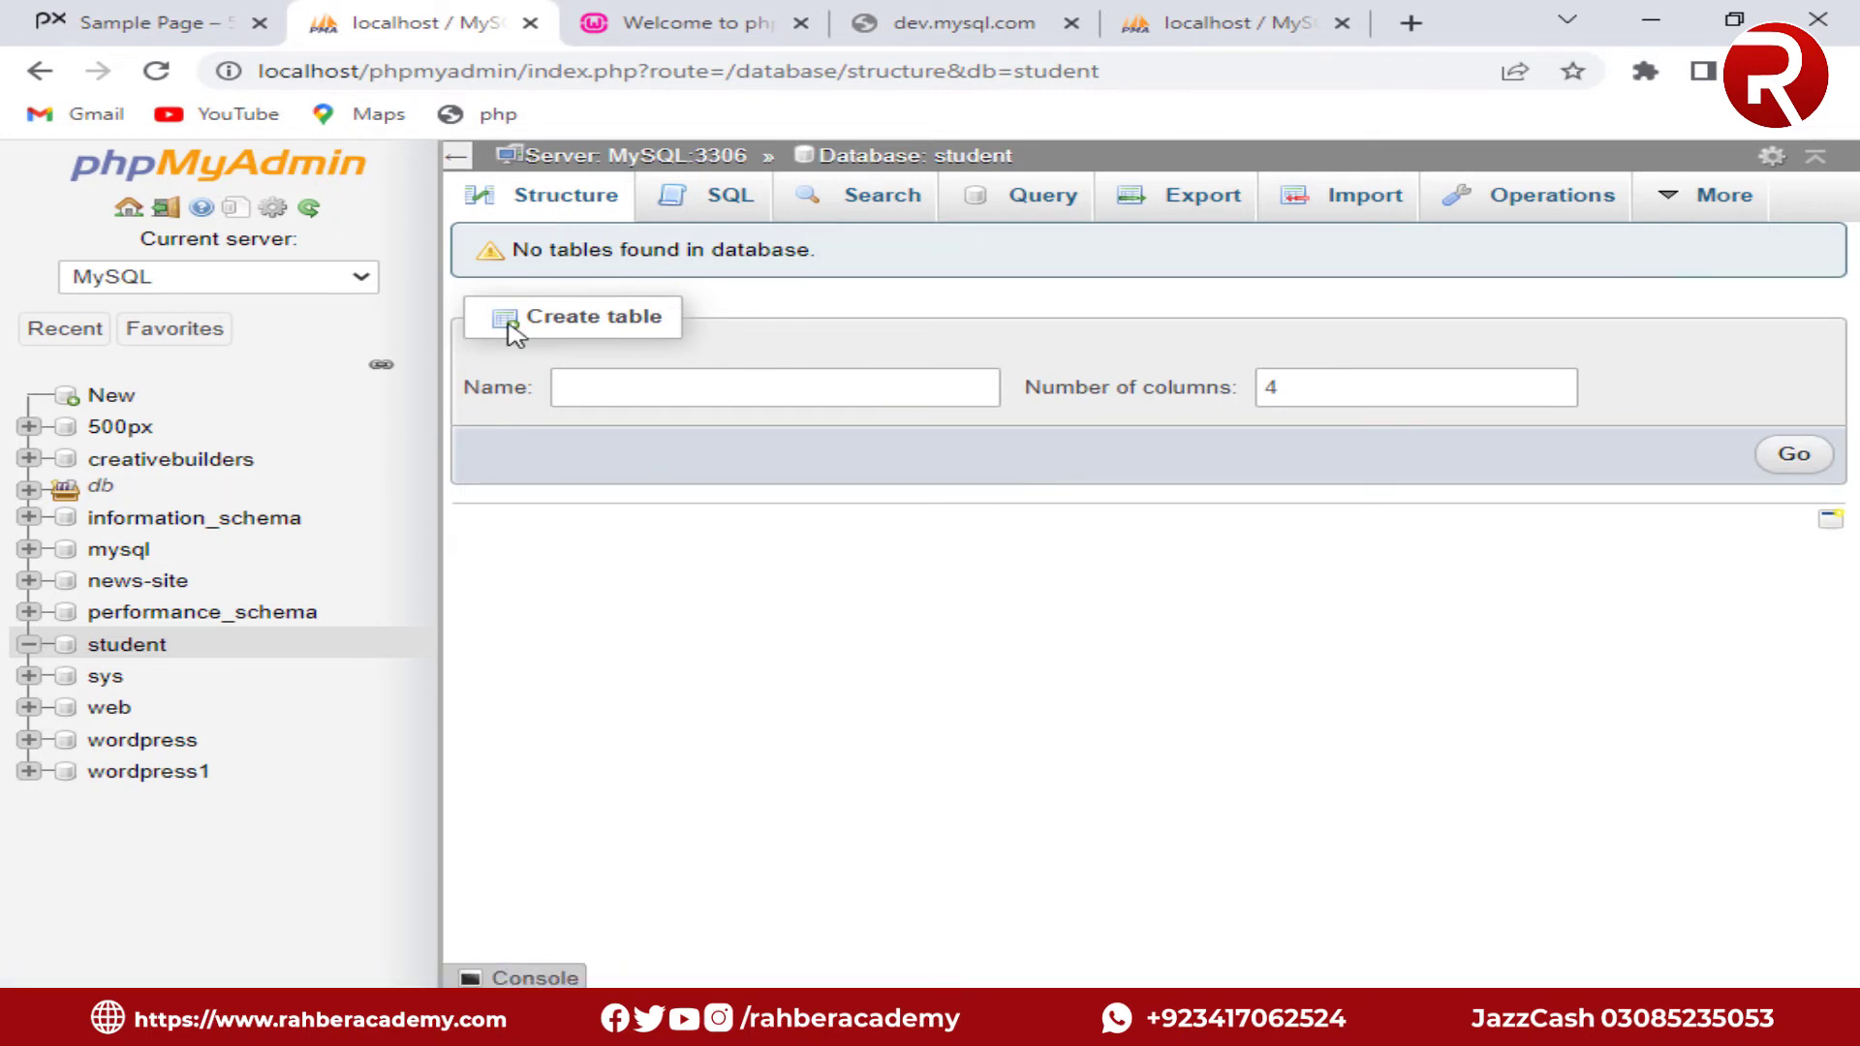
- Drop the student database from the server's database list and confirm its deletion
{"action": "left_click", "coordinate": [588, 171]}
{"action": "left_click", "coordinate": [601, 204]}
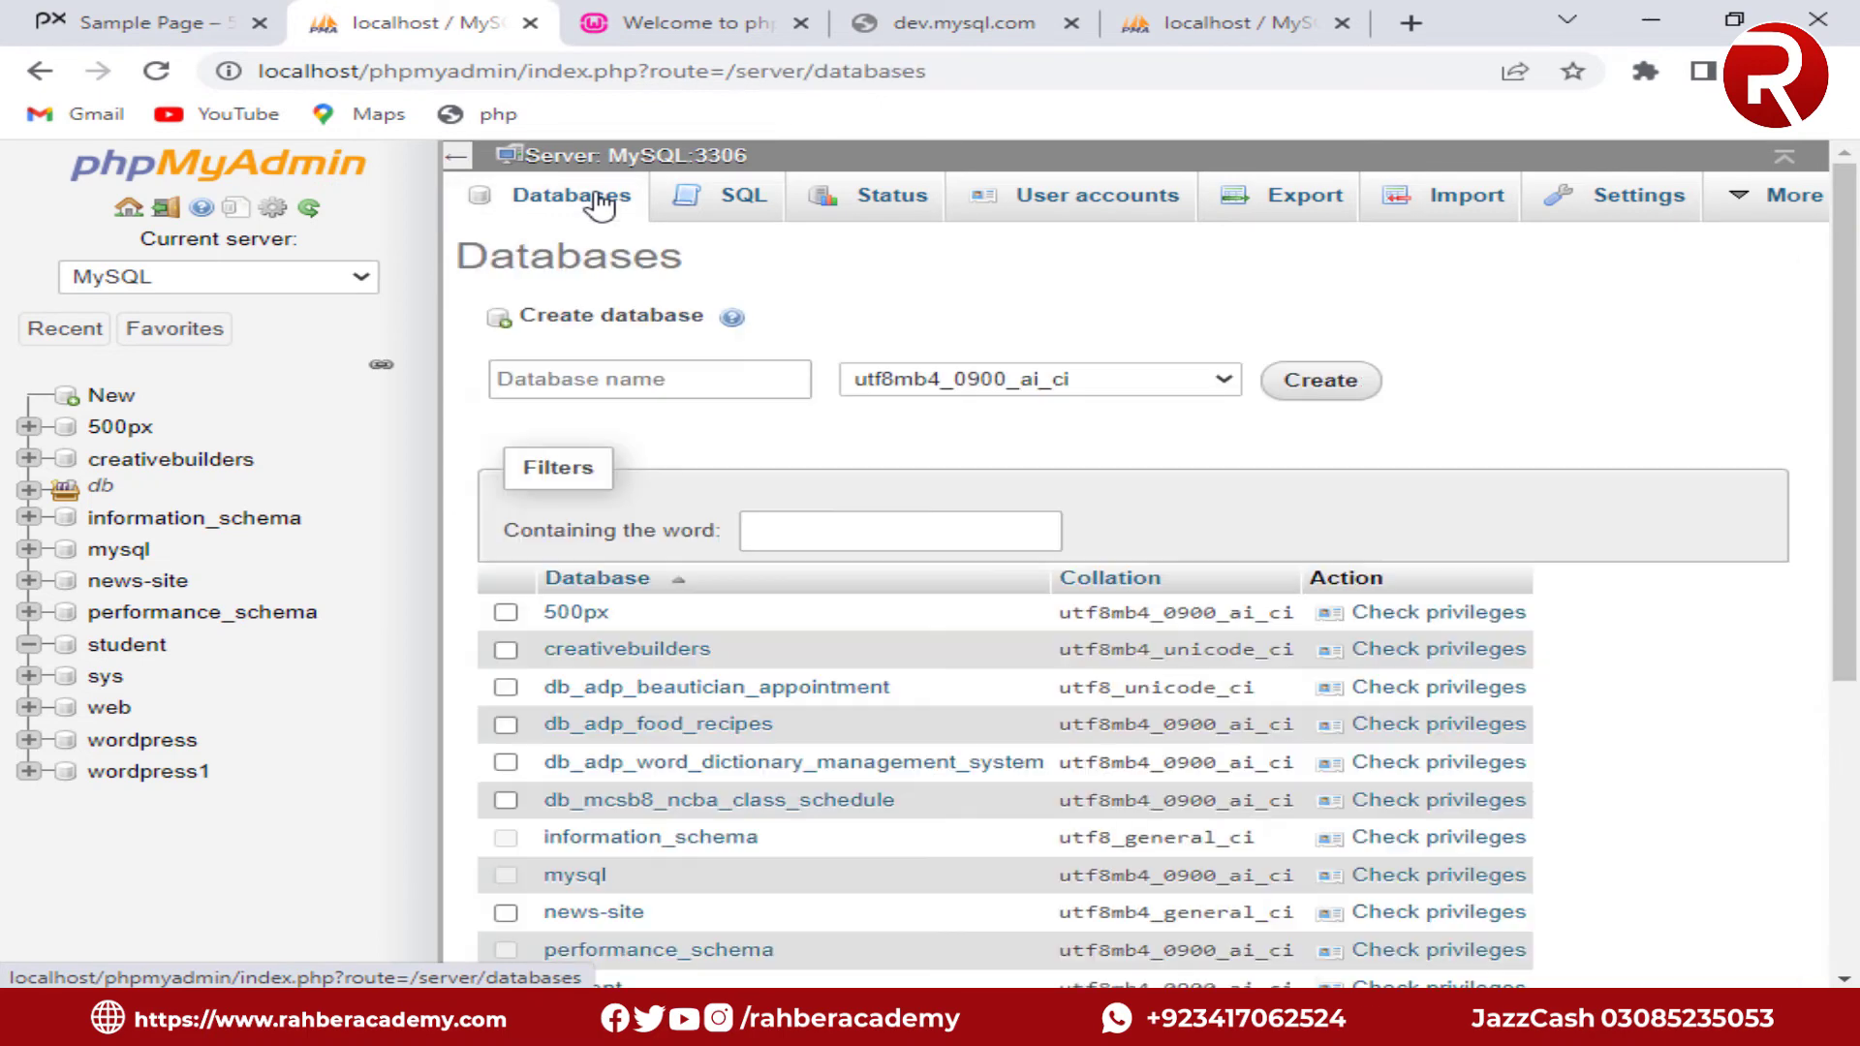
{"action": "scroll", "coordinate": [853, 596], "scroll_direction": "down", "scroll_amount": 3}
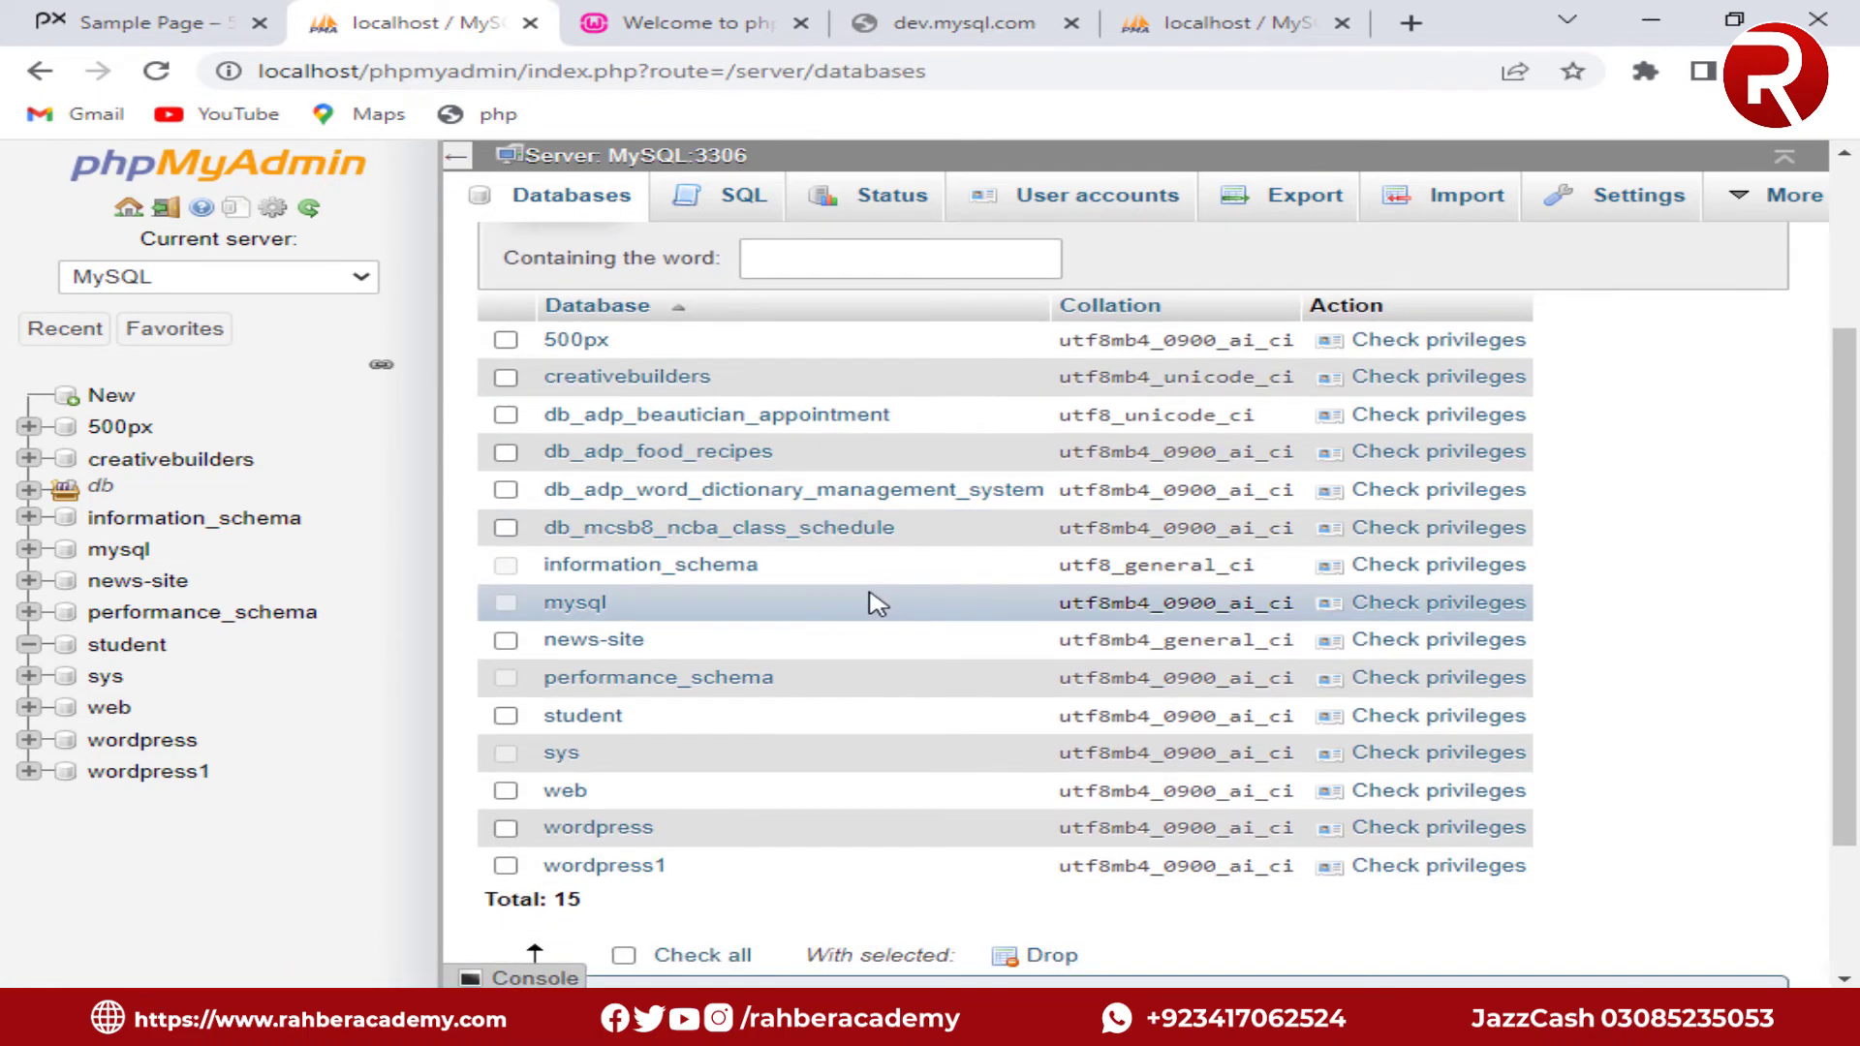
{"action": "scroll", "coordinate": [877, 603], "scroll_direction": "down", "scroll_amount": 2}
{"action": "left_click", "coordinate": [506, 515]}
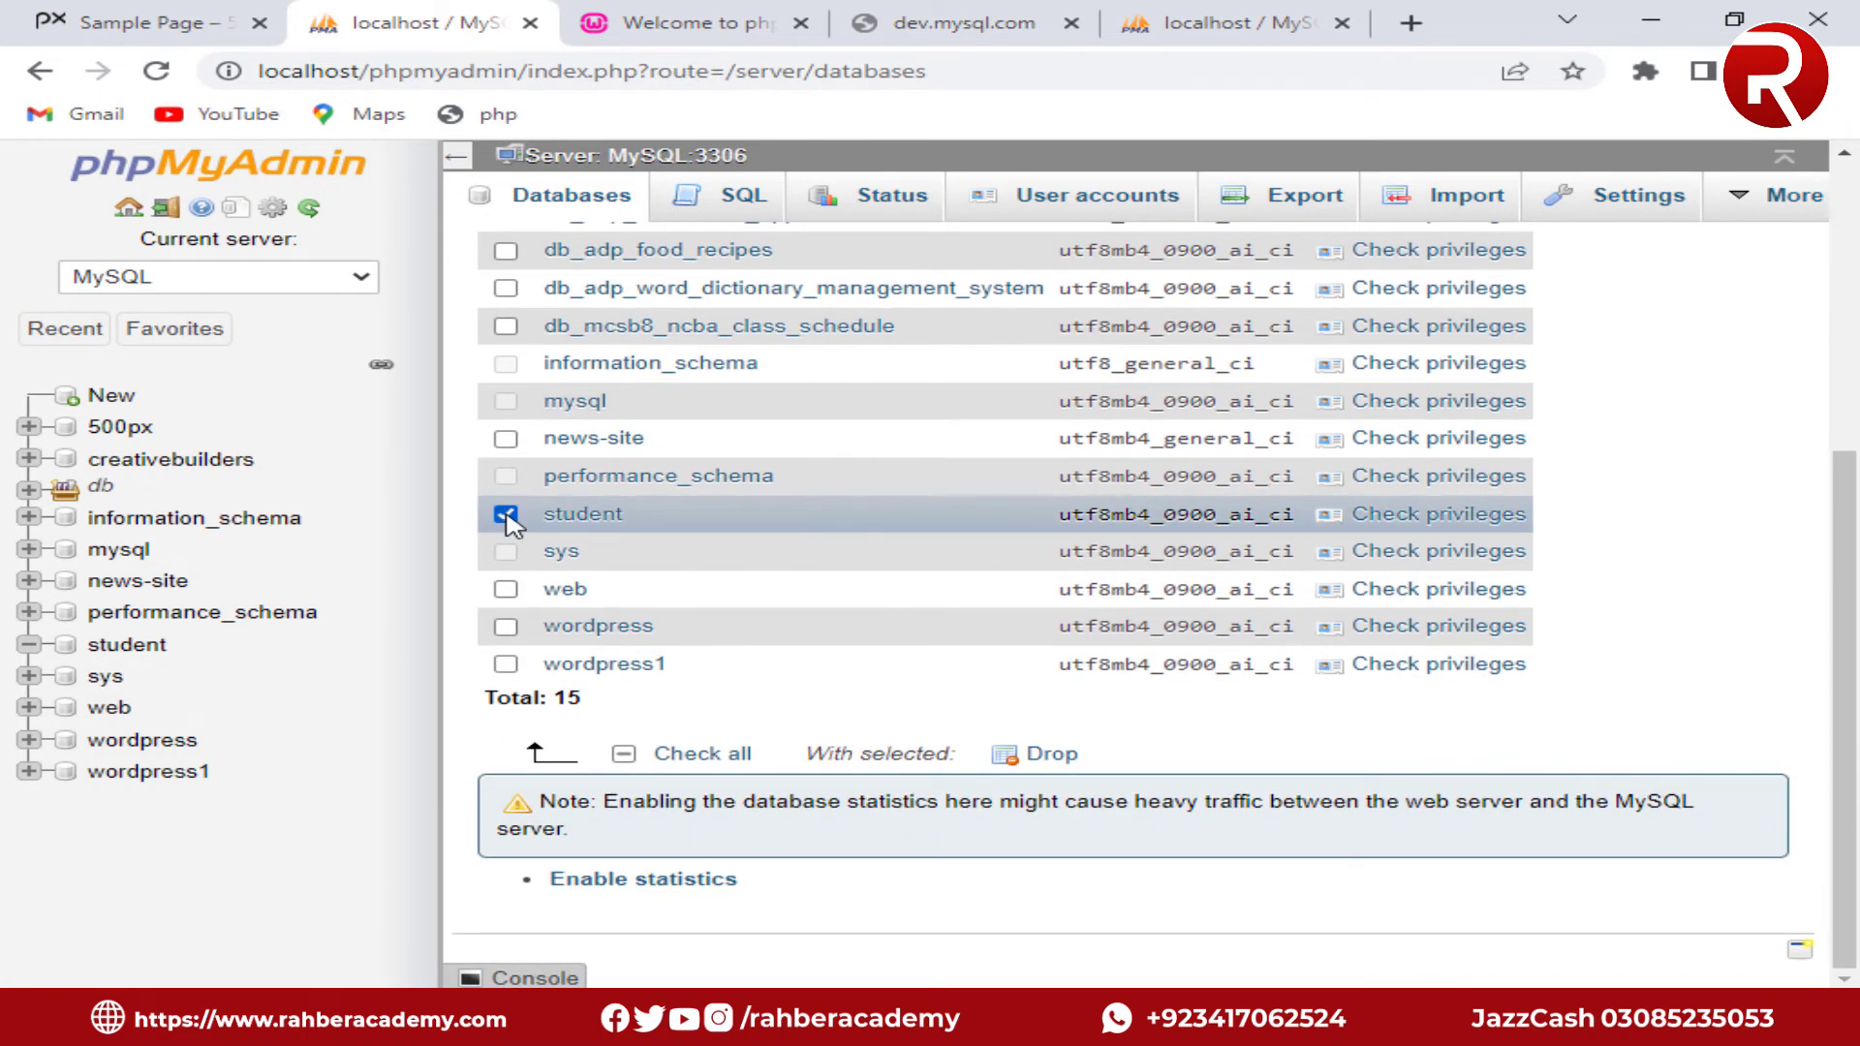
{"action": "left_click_drag", "start_coordinate": [488, 704], "coordinate": [603, 709]}
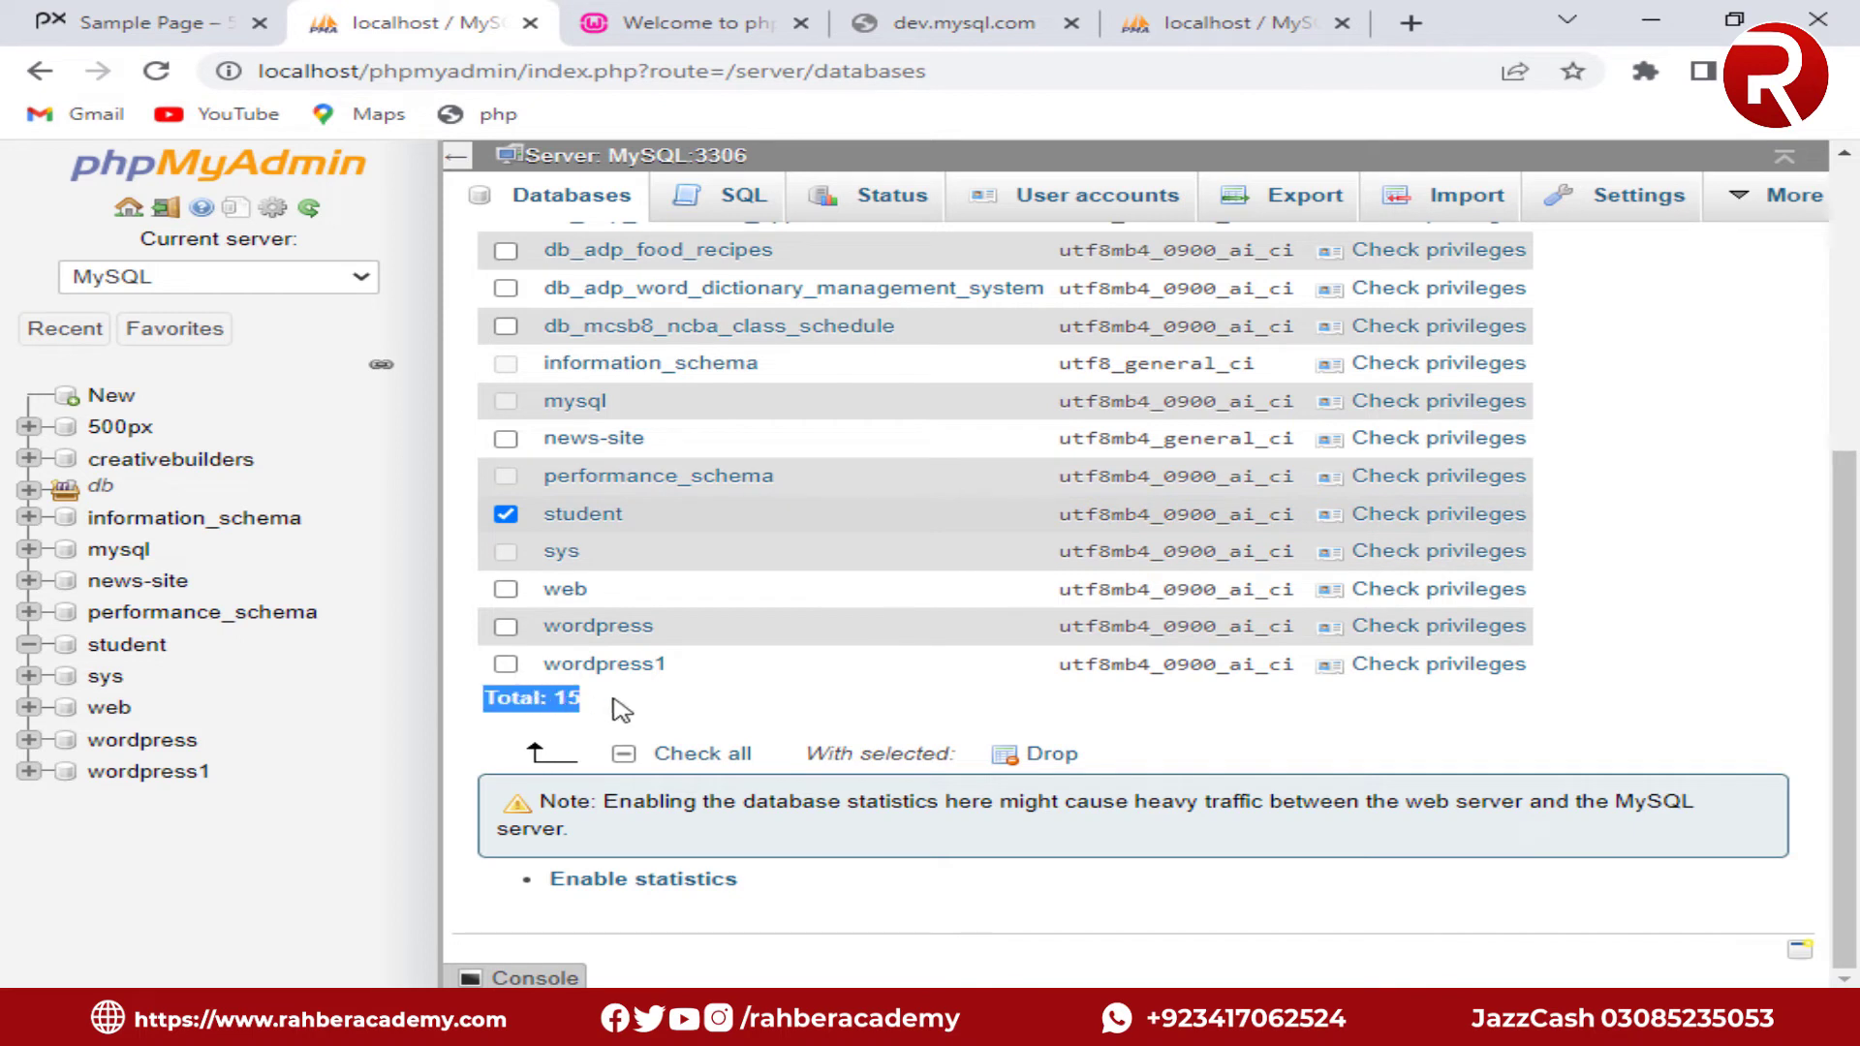
{"action": "left_click", "coordinate": [620, 710]}
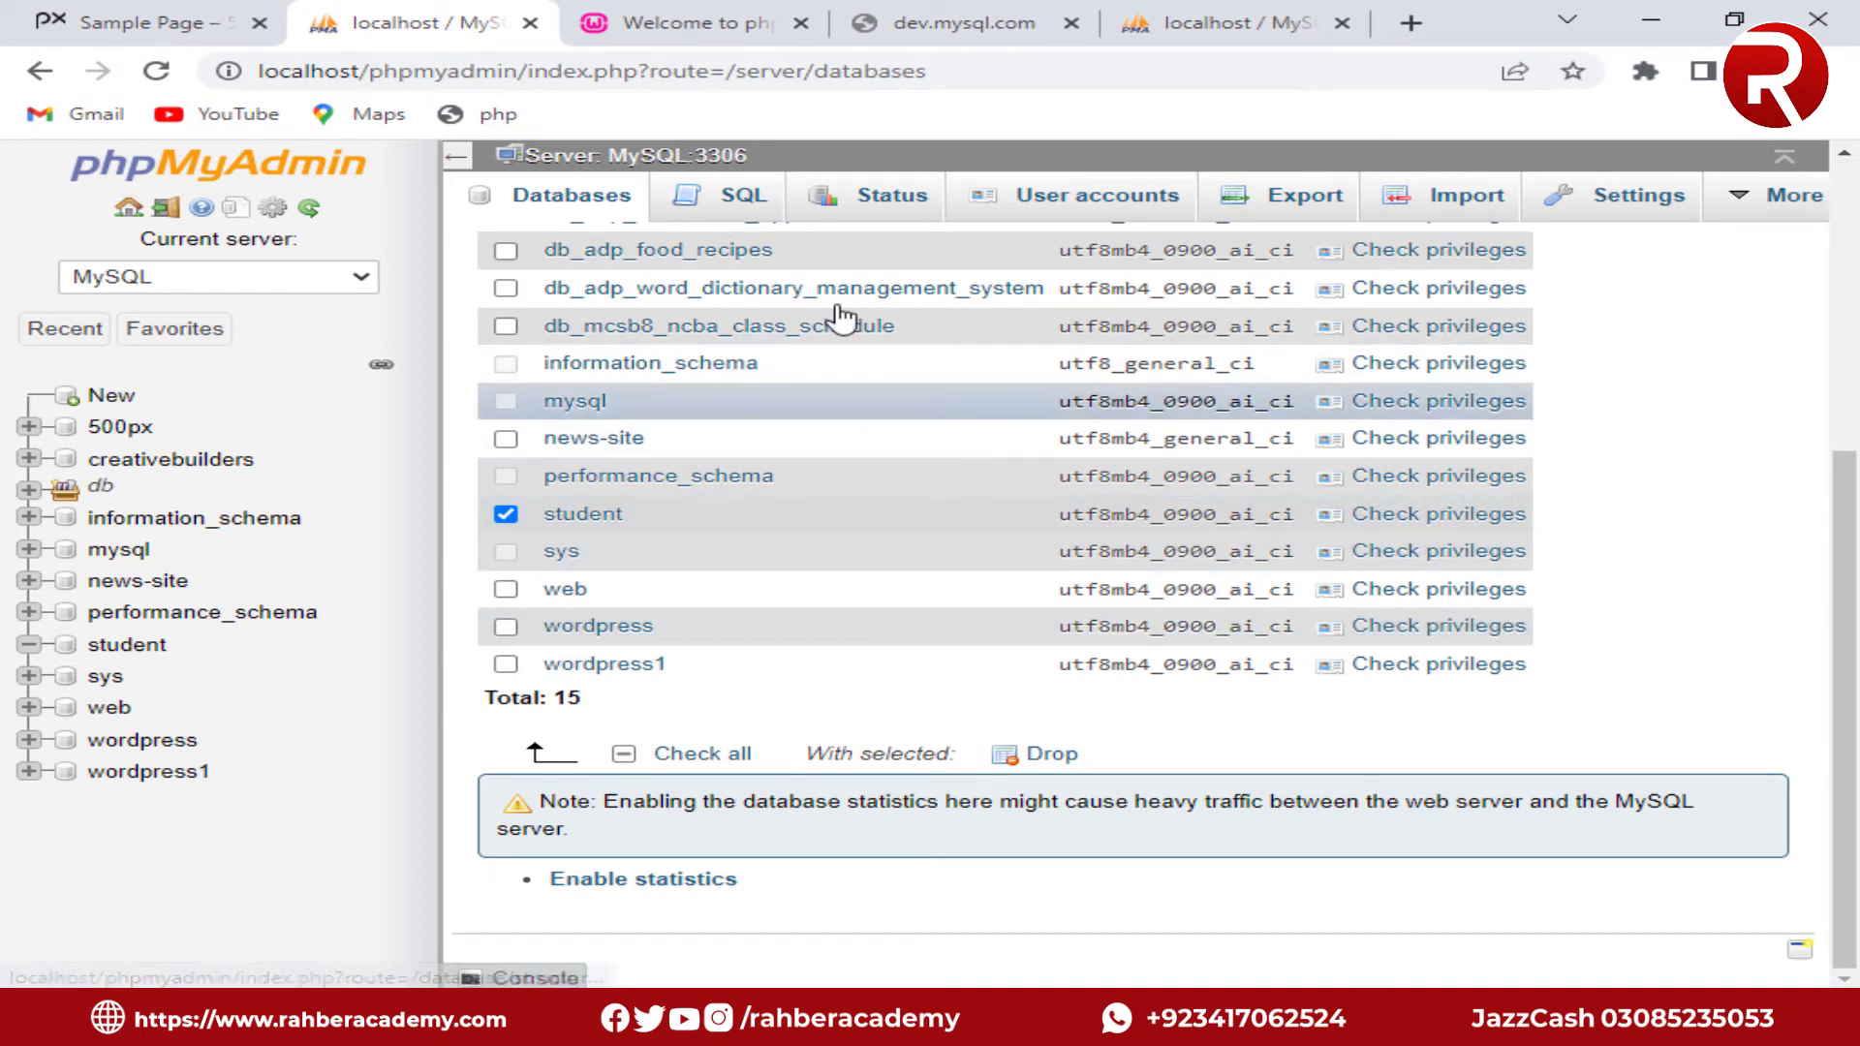
{"action": "left_click", "coordinate": [1049, 758]}
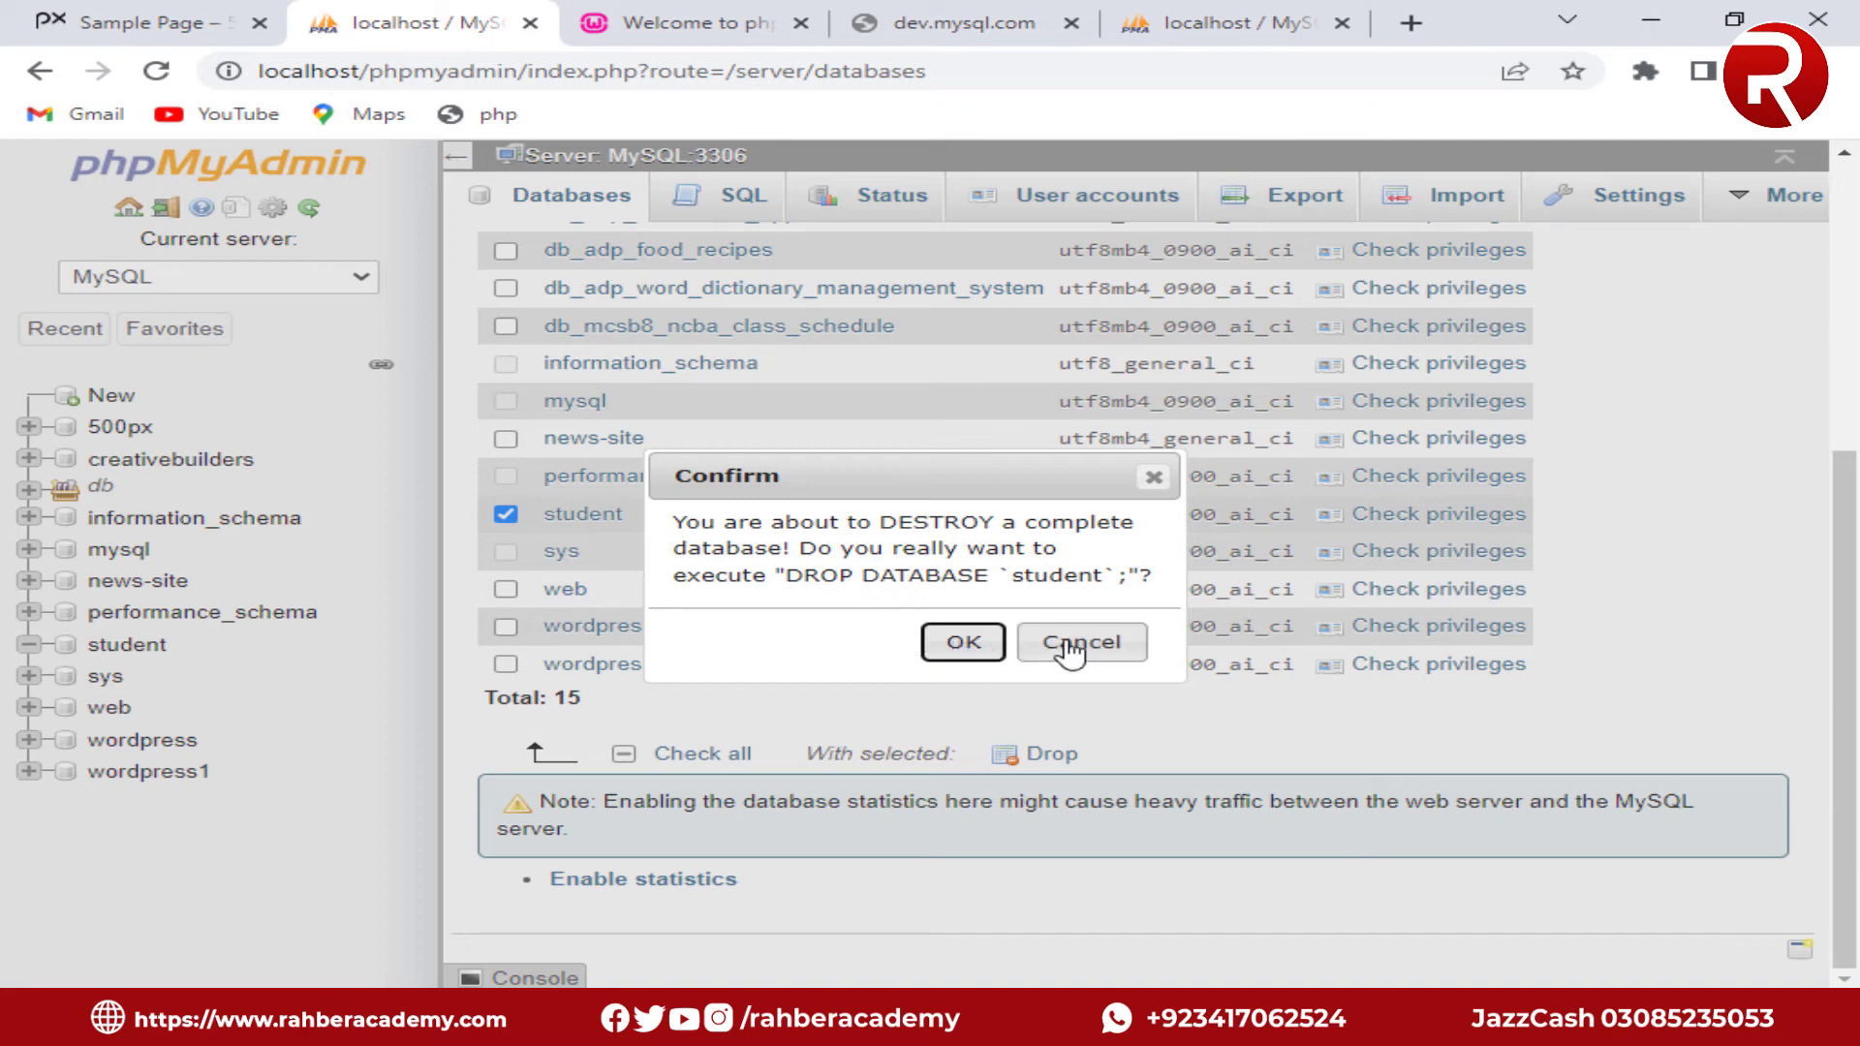
{"action": "left_click", "coordinate": [960, 642]}
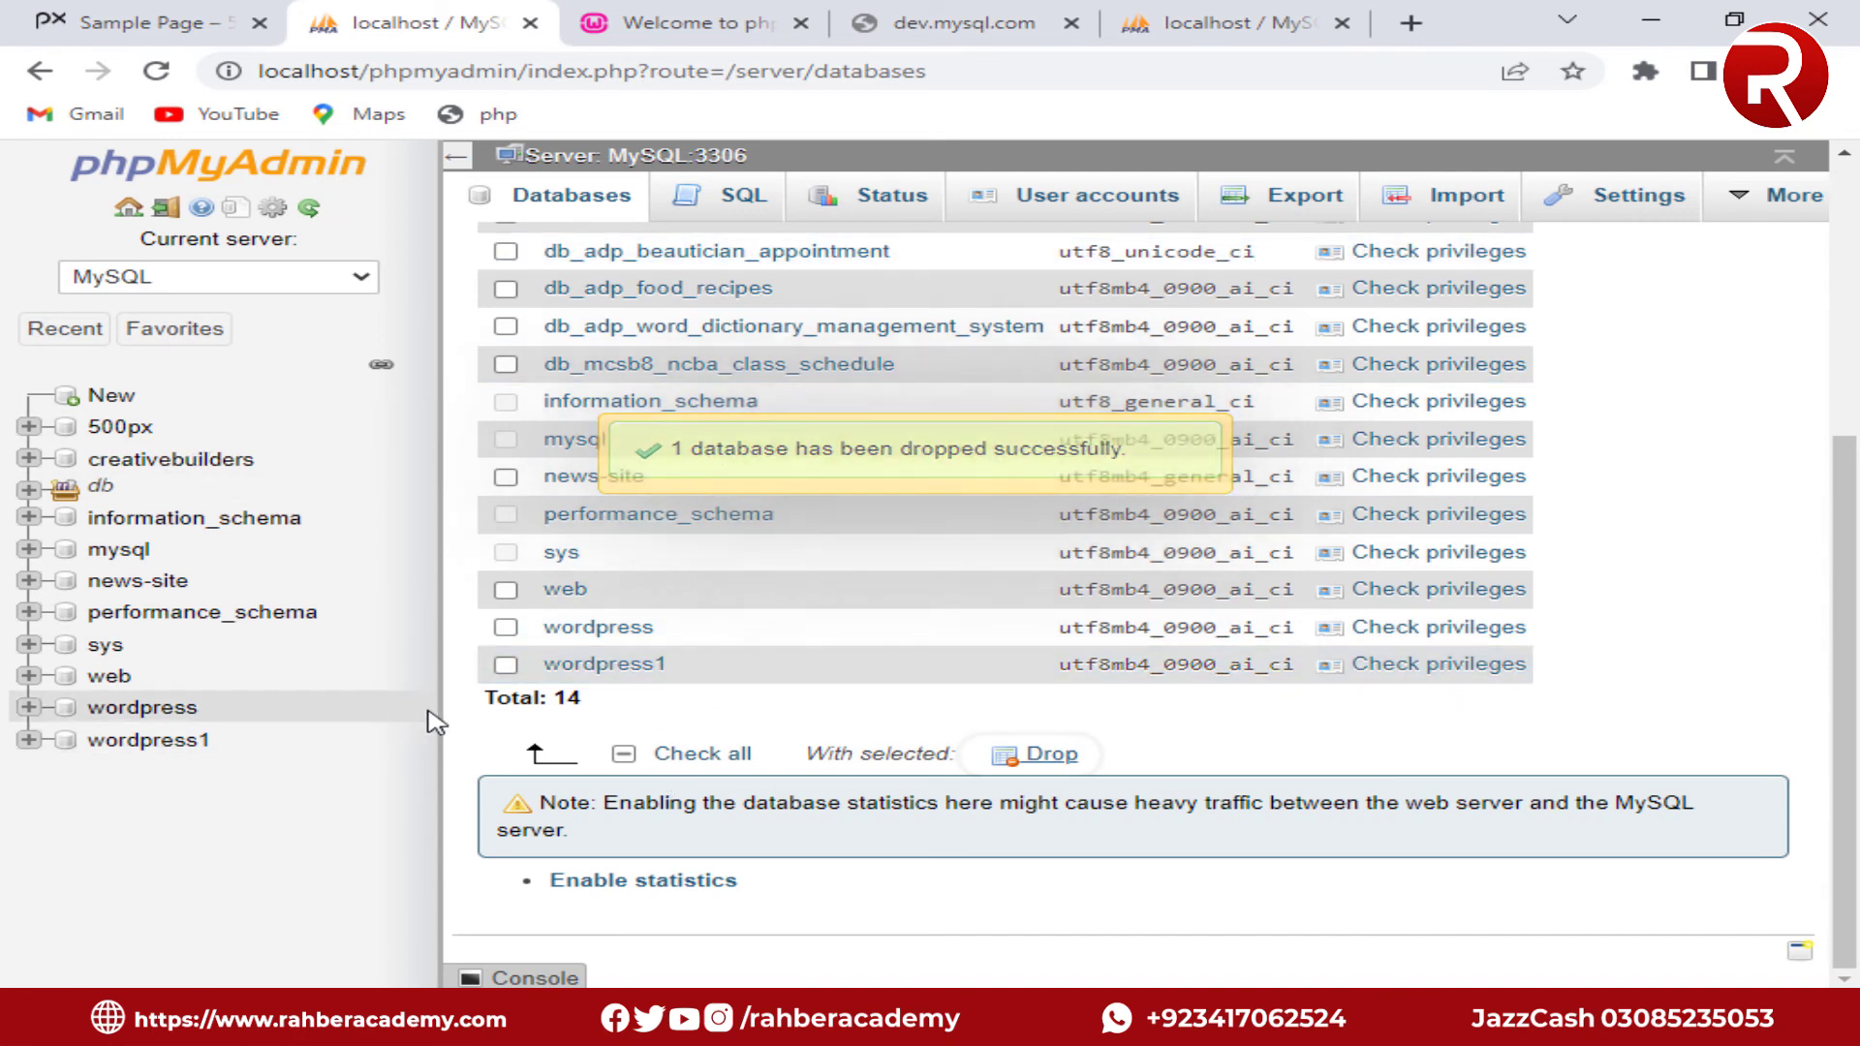
{"action": "left_click_drag", "start_coordinate": [581, 698], "coordinate": [487, 704]}
{"action": "left_click", "coordinate": [486, 704]}
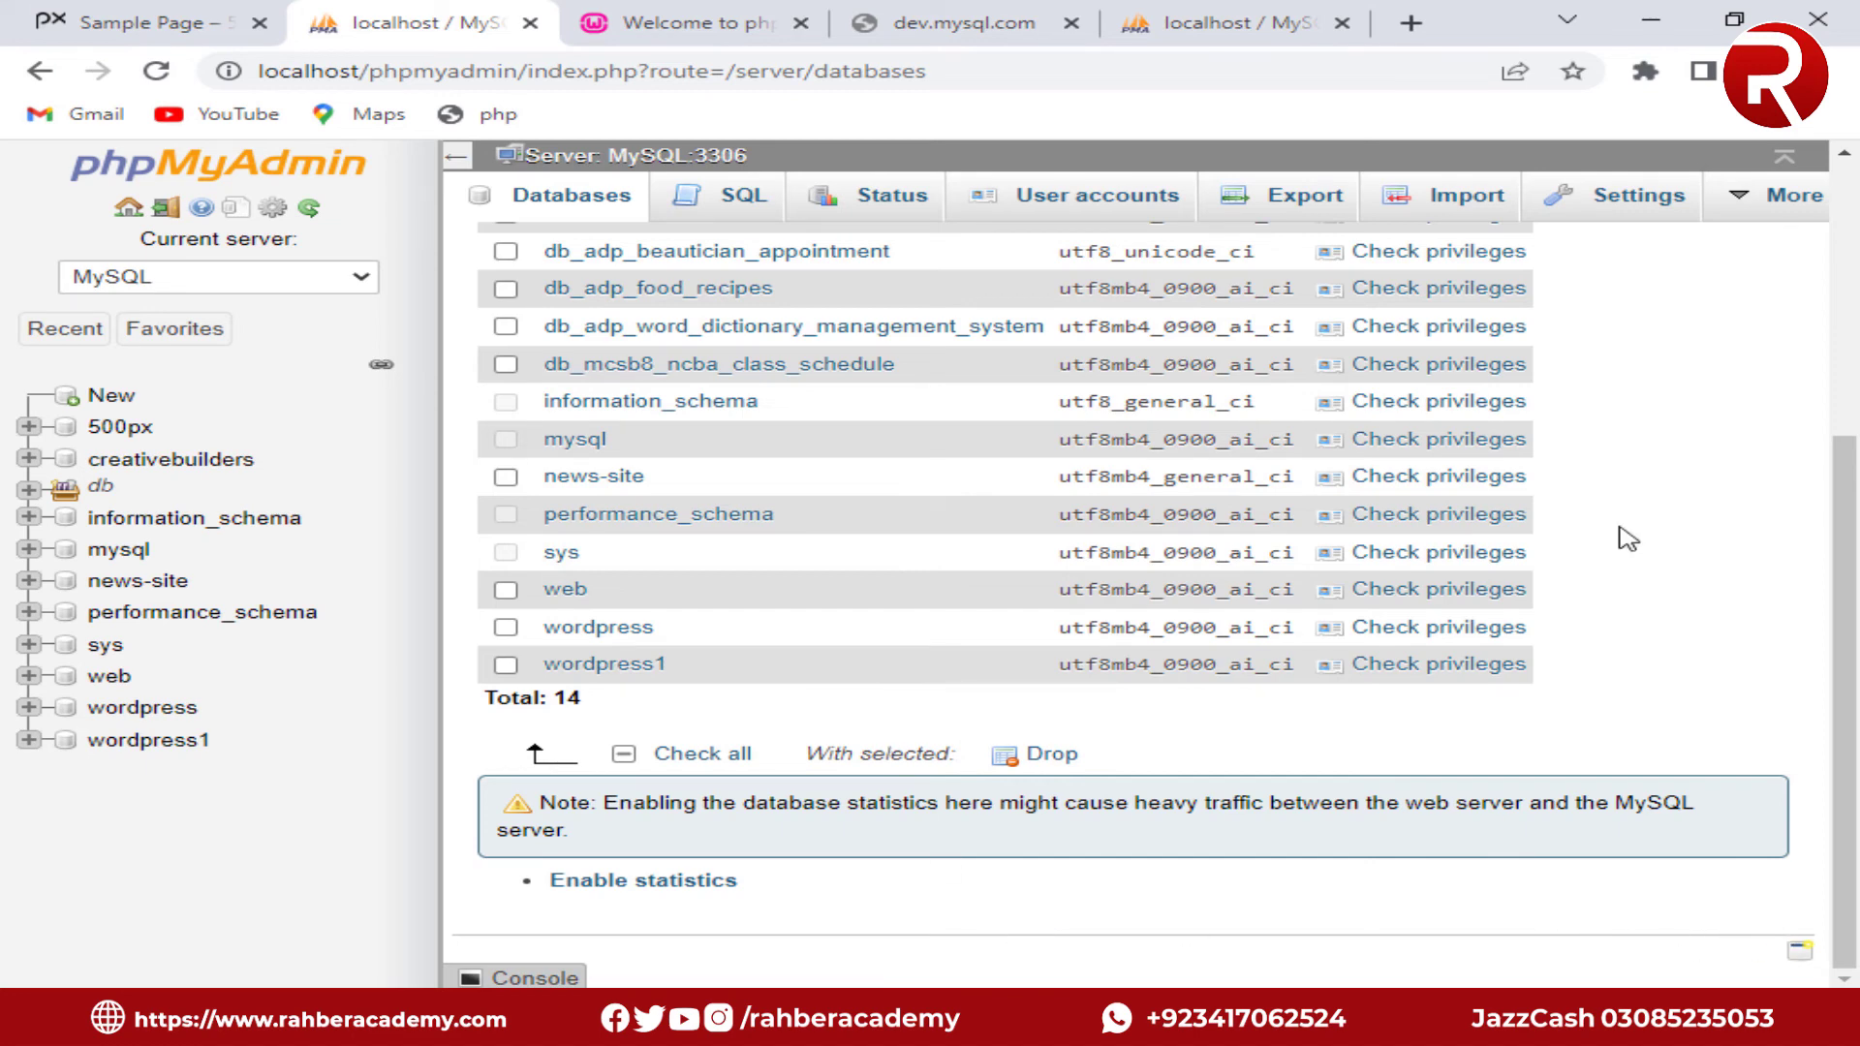
- Create a new database named students with the utf8mb4_0900_ai_ci collation
{"action": "scroll", "coordinate": [1631, 528], "scroll_direction": "up", "scroll_amount": 5}
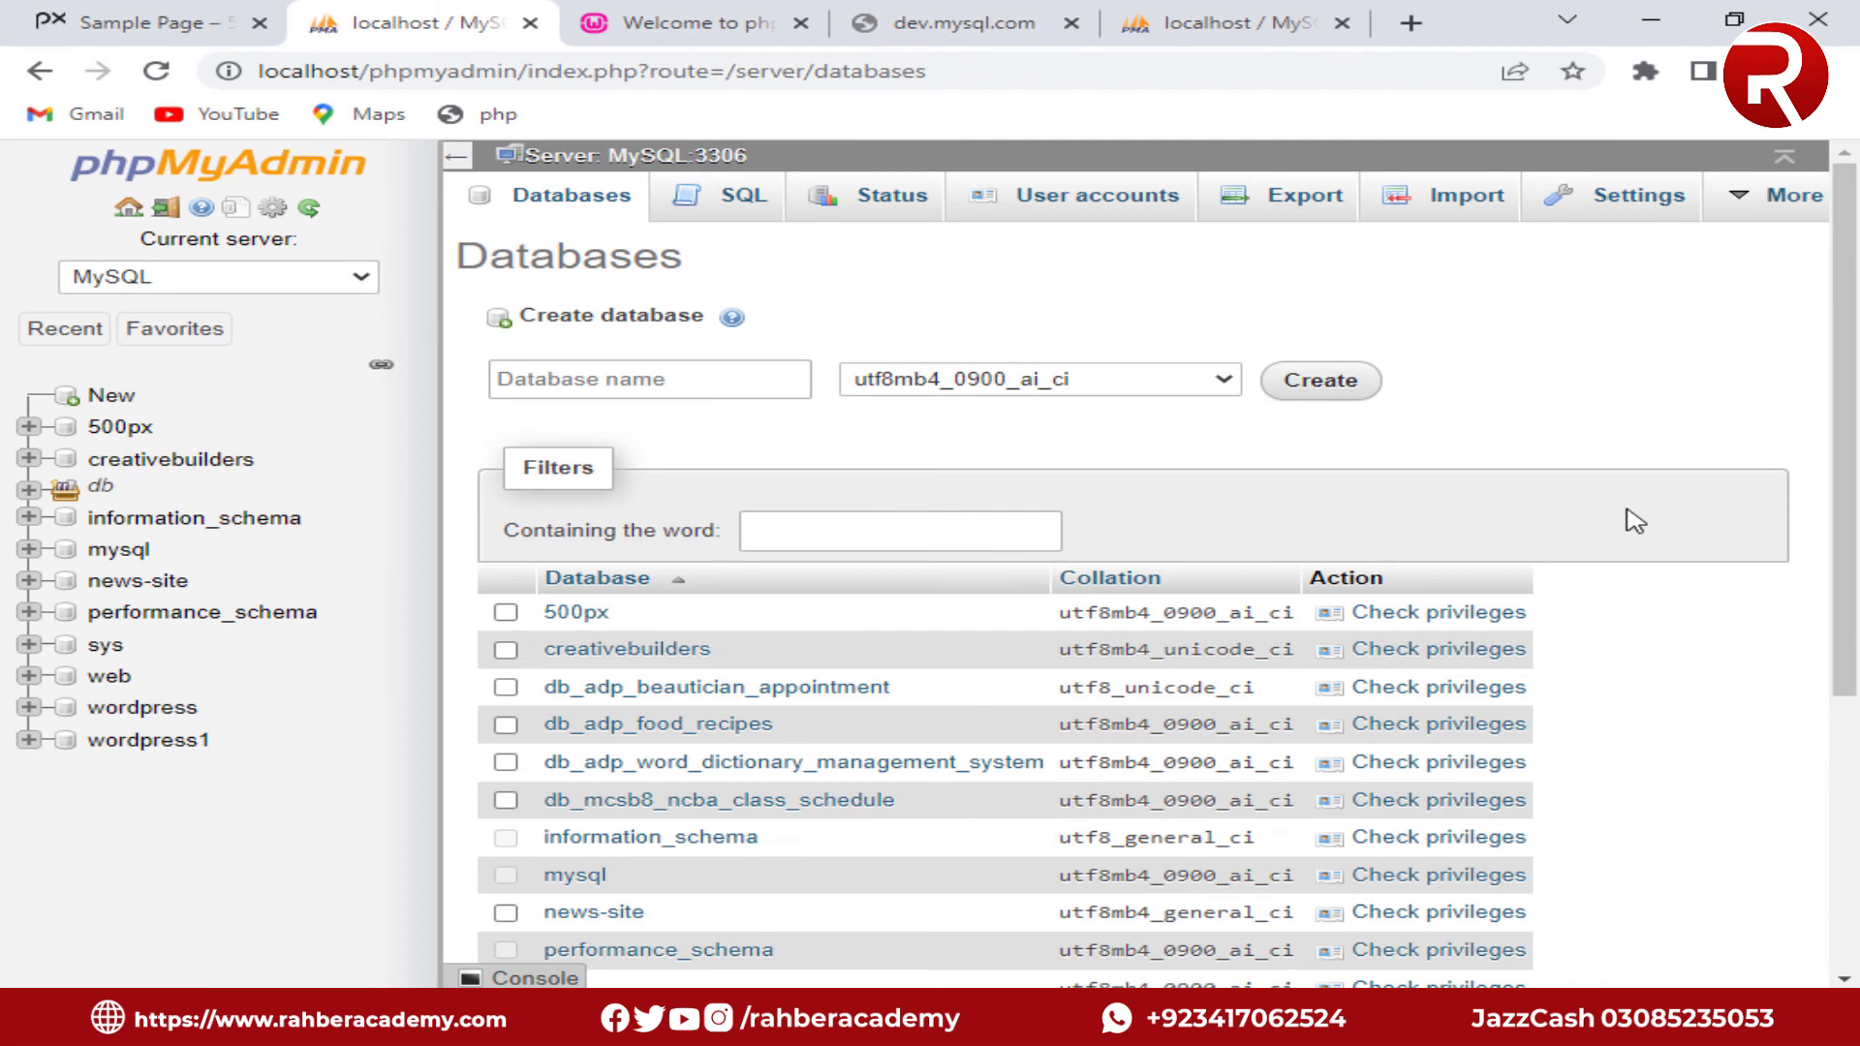
{"action": "left_click", "coordinate": [698, 385]}
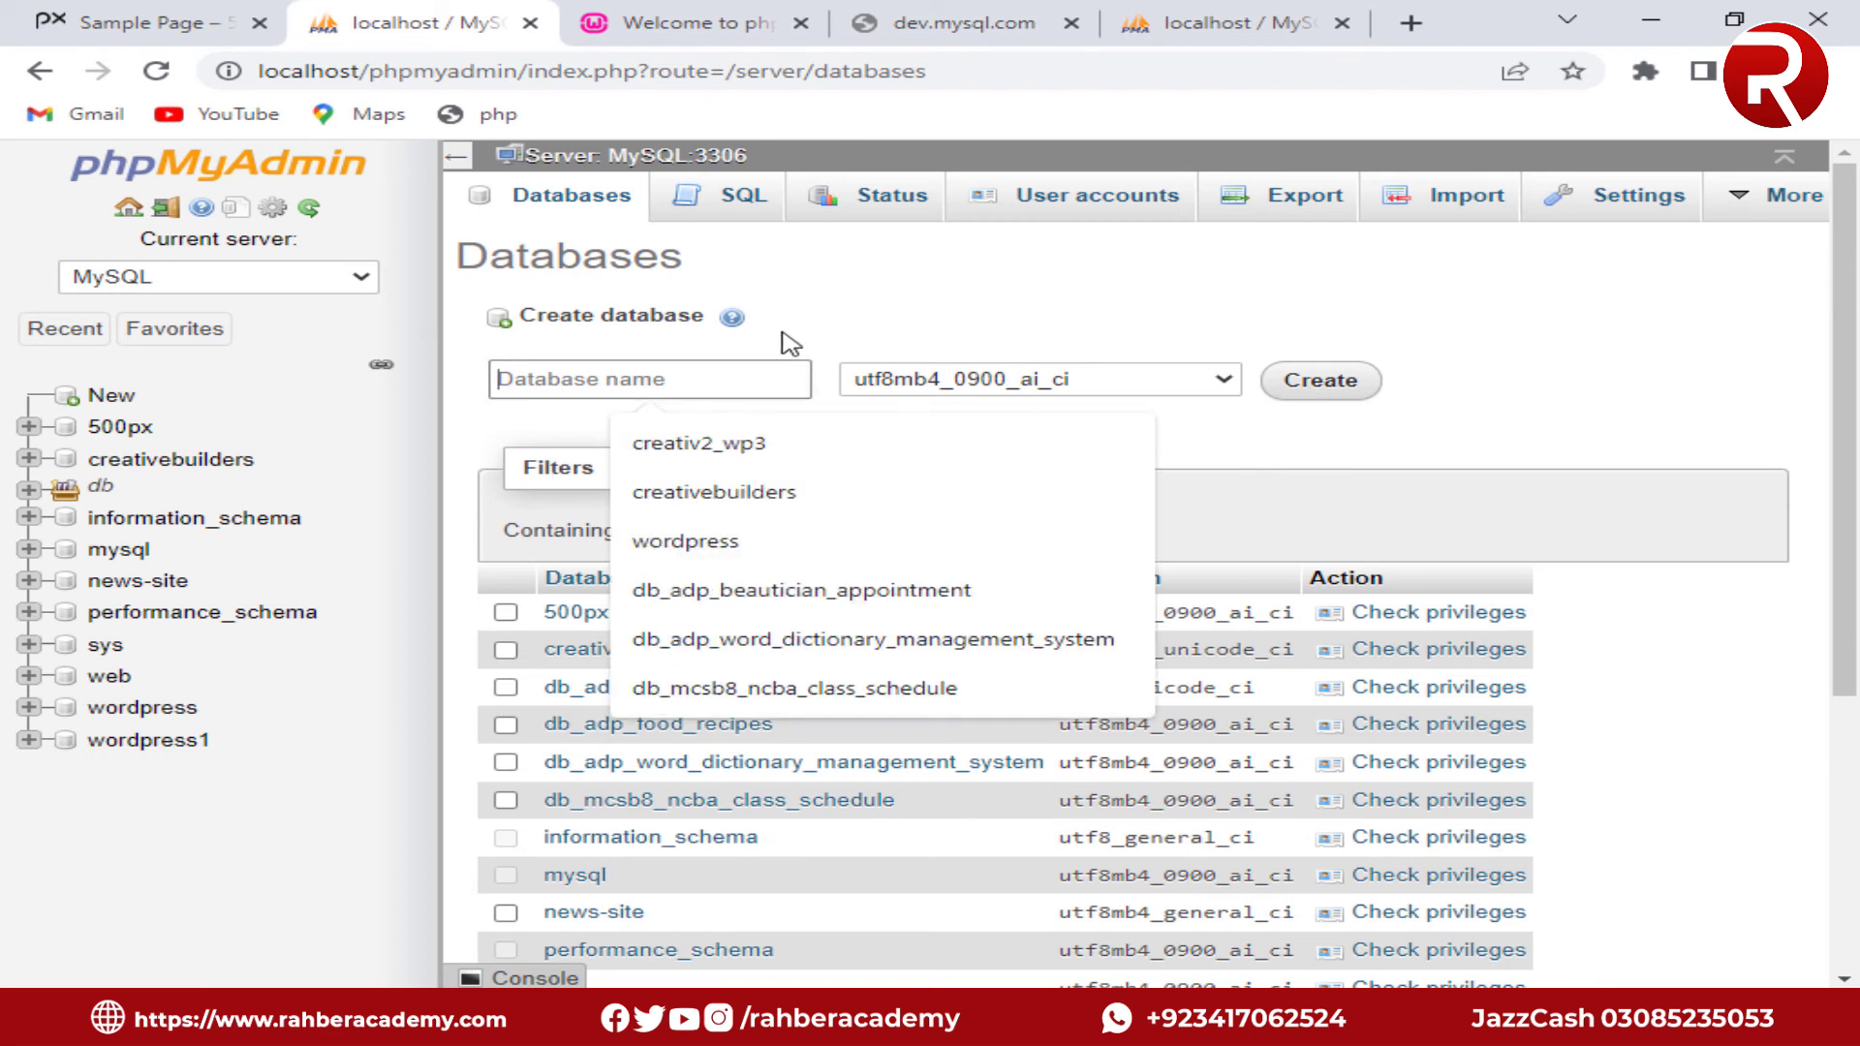
{"action": "type", "text": "students"}
{"action": "key", "text": "Return"}
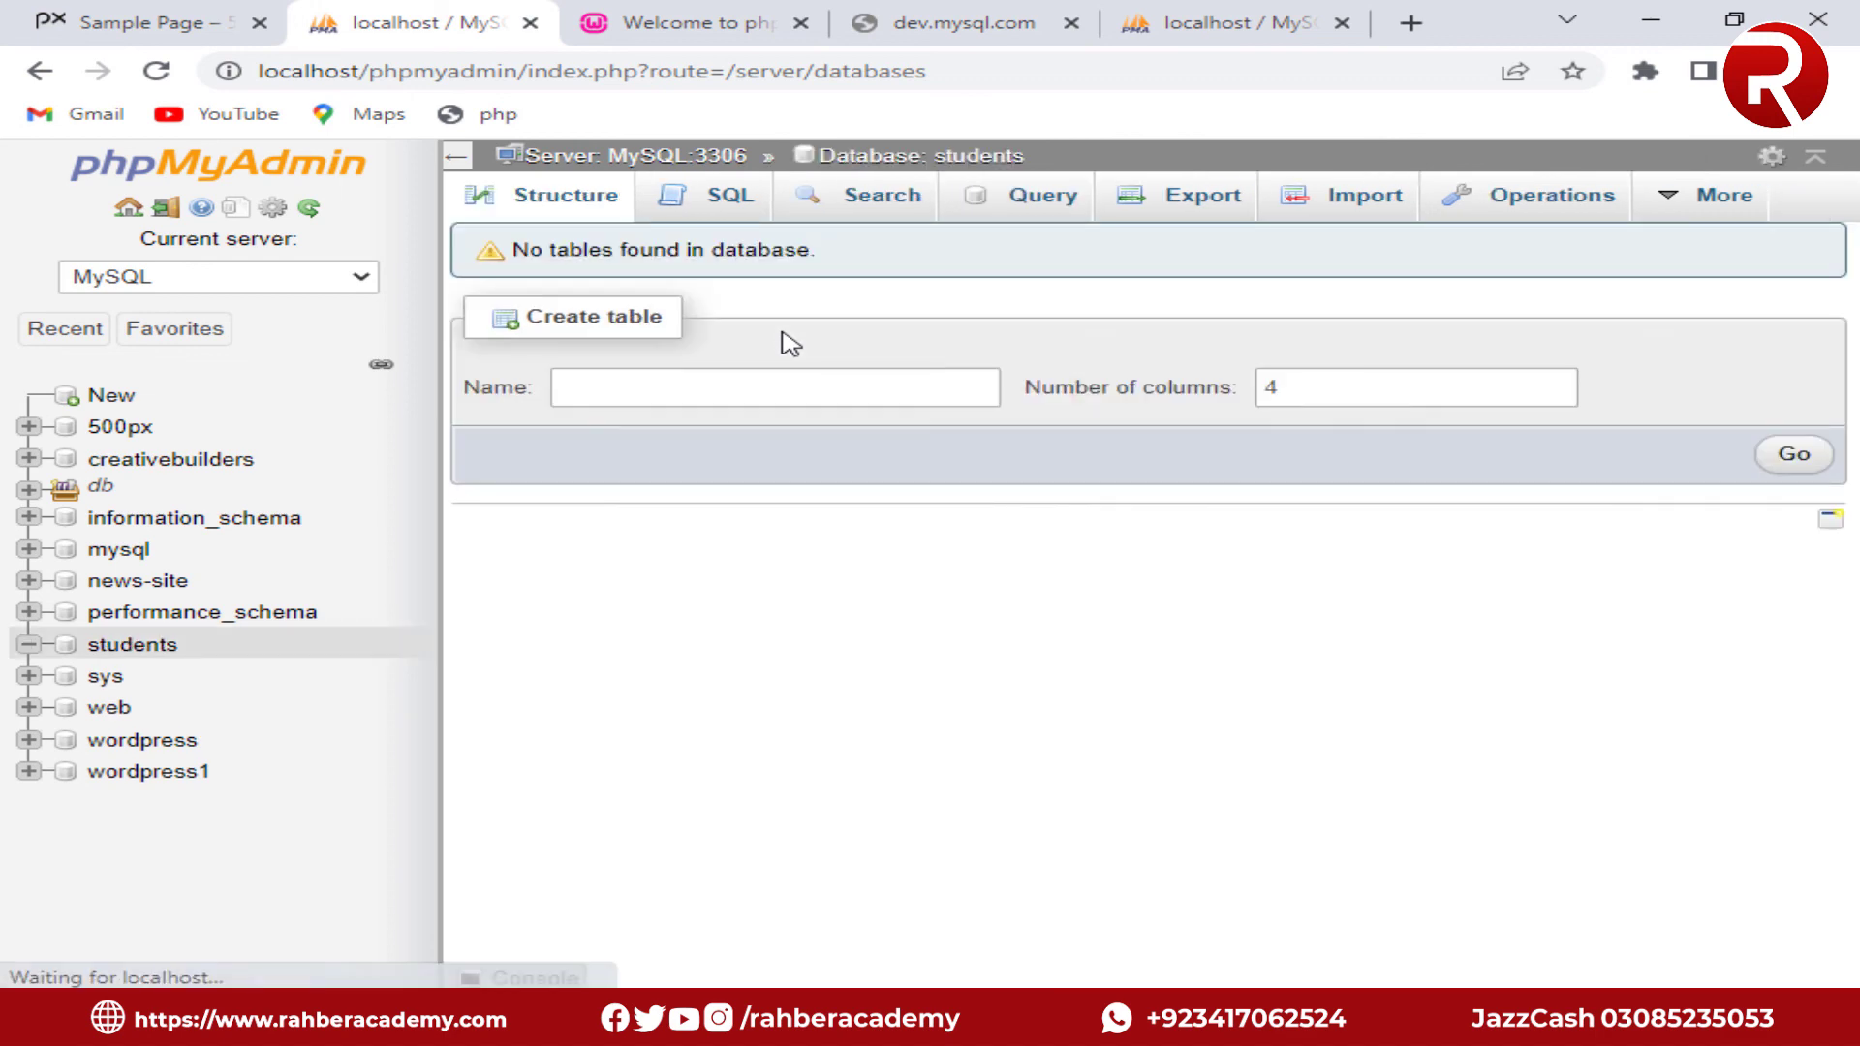